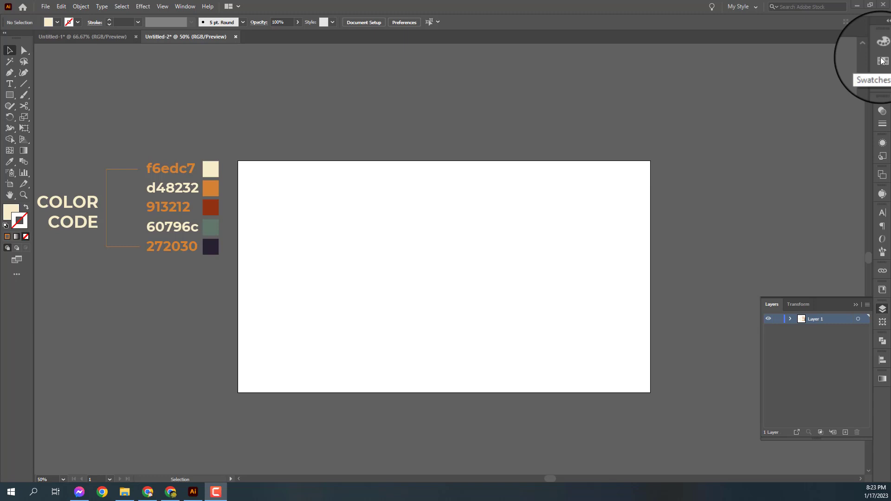
Step: Add the palette colours f6edc7, d48232, 913212, 60796c and 272030 as new swatches
{"action": "left_click", "coordinate": [882, 61]}
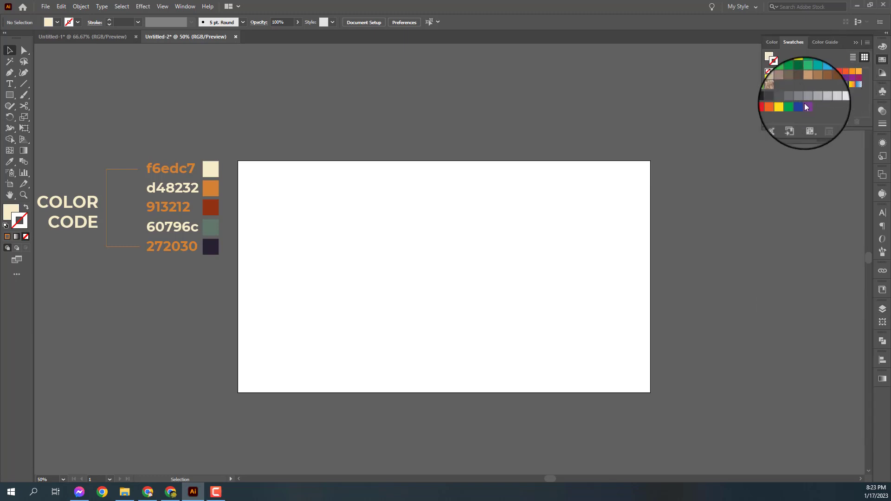
{"action": "left_click_drag", "start_coordinate": [211, 172], "coordinate": [794, 90]}
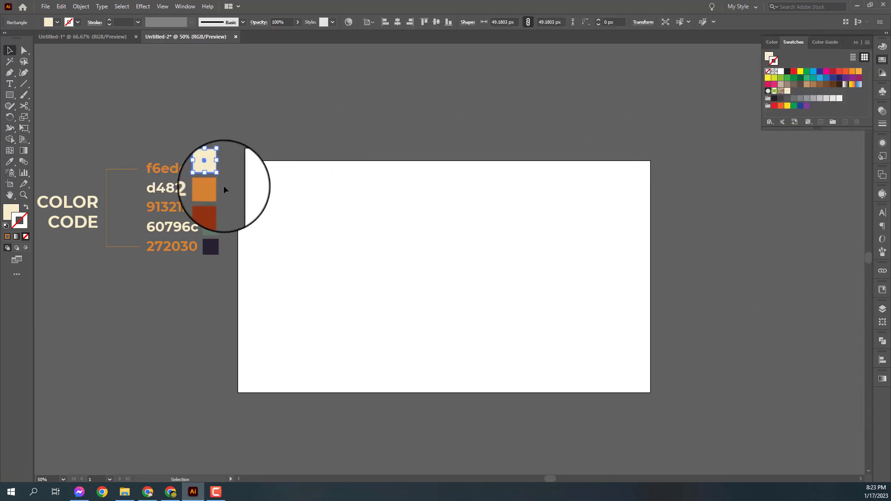
{"action": "left_click_drag", "start_coordinate": [211, 188], "coordinate": [794, 91]}
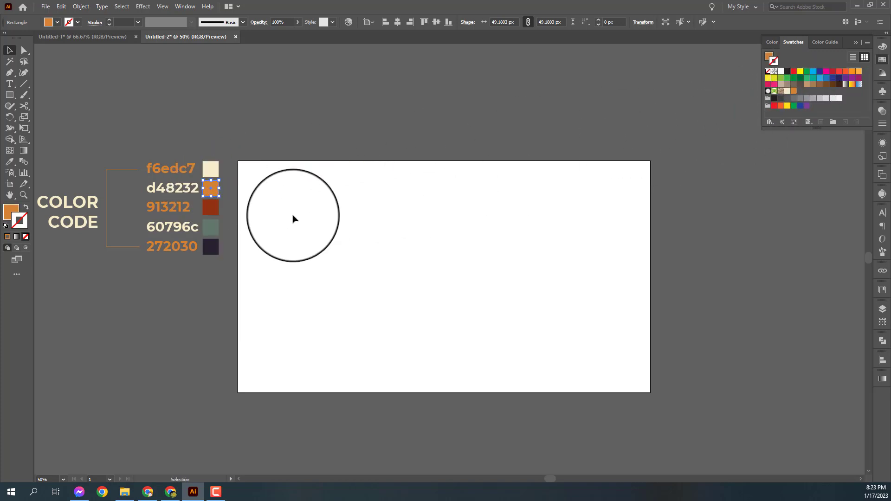
{"action": "mouse_move", "coordinate": [210, 207]}
{"action": "left_mouse_down"}
{"action": "mouse_move", "coordinate": [802, 102]}
{"action": "mouse_move", "coordinate": [800, 91]}
{"action": "left_mouse_up"}
{"action": "left_click_drag", "start_coordinate": [207, 228], "coordinate": [807, 91]}
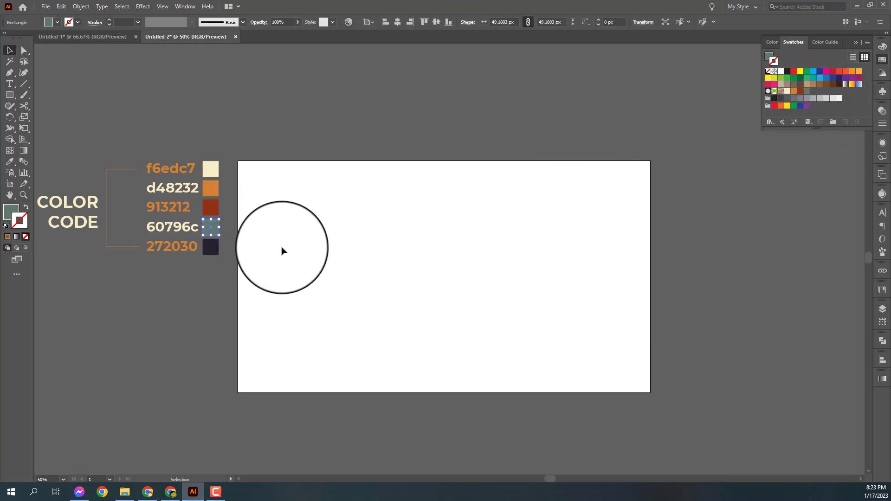
{"action": "mouse_move", "coordinate": [211, 246]}
{"action": "left_mouse_down"}
{"action": "mouse_move", "coordinate": [826, 95]}
{"action": "mouse_move", "coordinate": [813, 91]}
{"action": "left_mouse_up"}
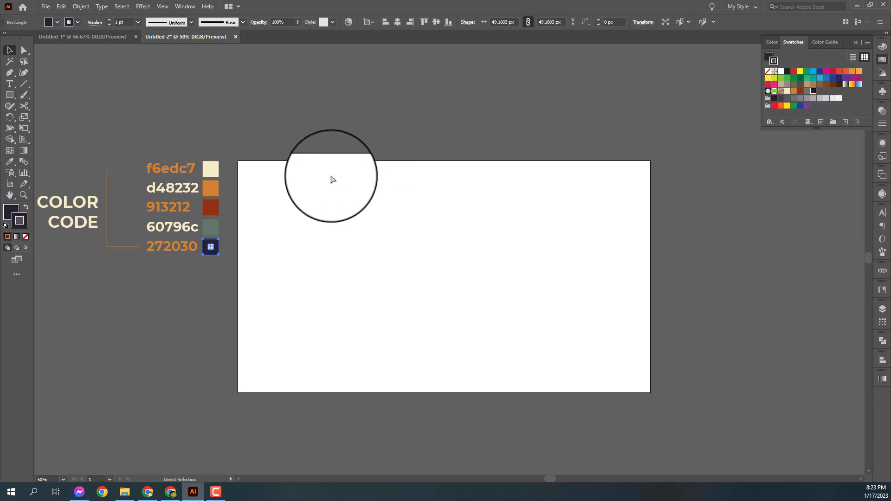
{"action": "left_click", "coordinate": [306, 121]}
Step: Set the fill colour to None
{"action": "left_click", "coordinate": [16, 212]}
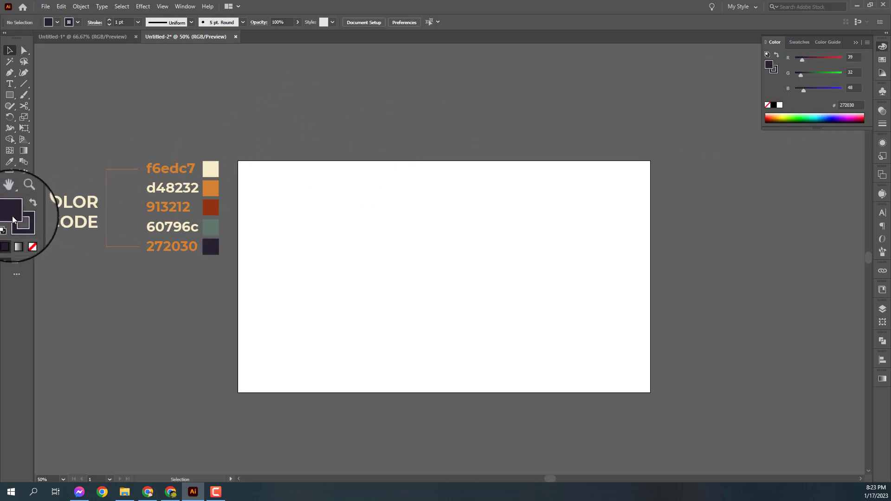
{"action": "left_click", "coordinate": [23, 236]}
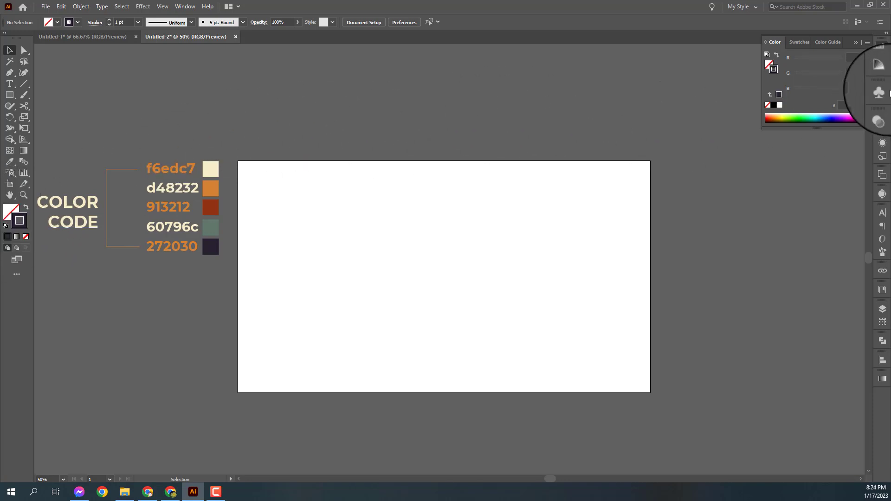
{"action": "left_click", "coordinate": [882, 61]}
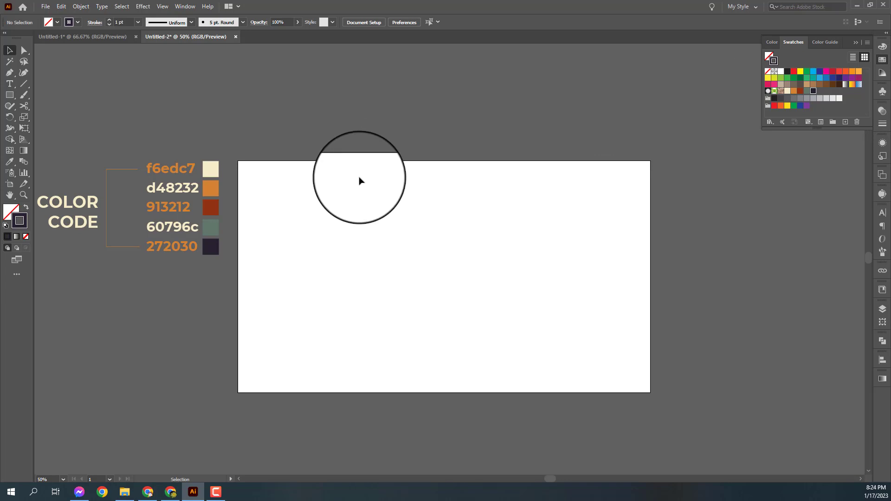
Step: Create a 1280 × 720 px rectangle and align it over the artboard
{"action": "left_click", "coordinate": [11, 95]}
{"action": "left_click", "coordinate": [353, 161]}
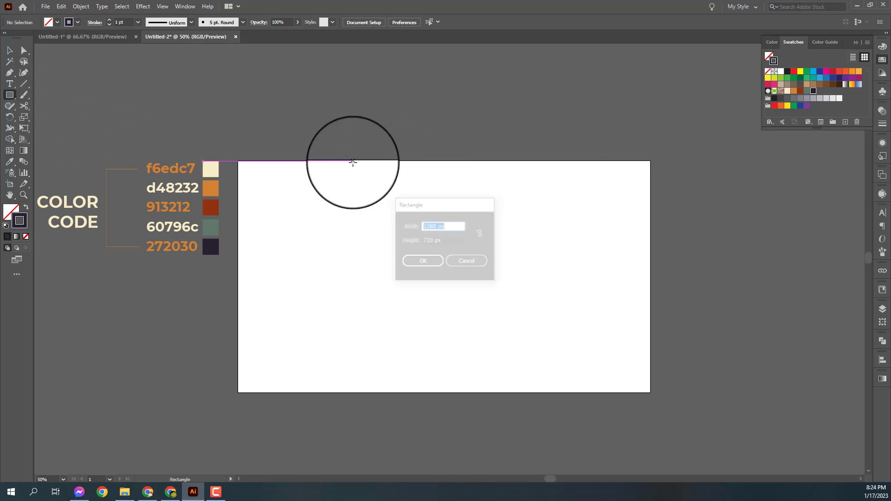
{"action": "left_click", "coordinate": [423, 263]}
{"action": "key", "text": "v"}
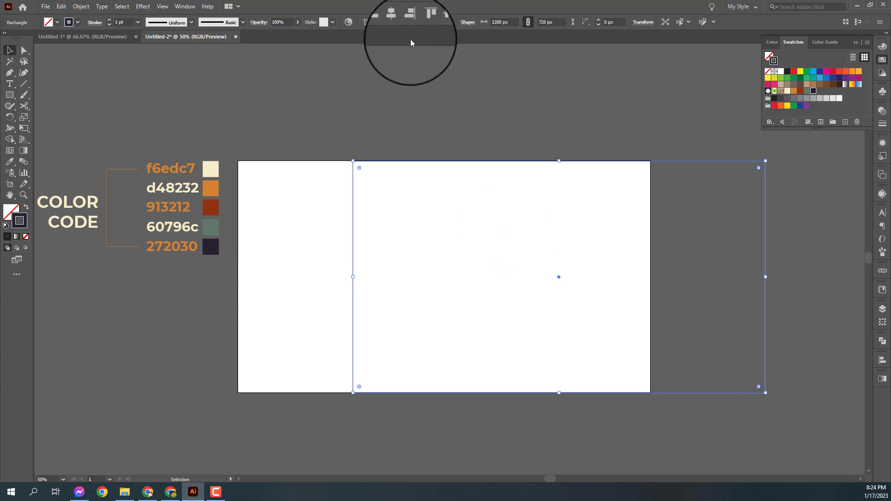
{"action": "left_click", "coordinate": [397, 22]}
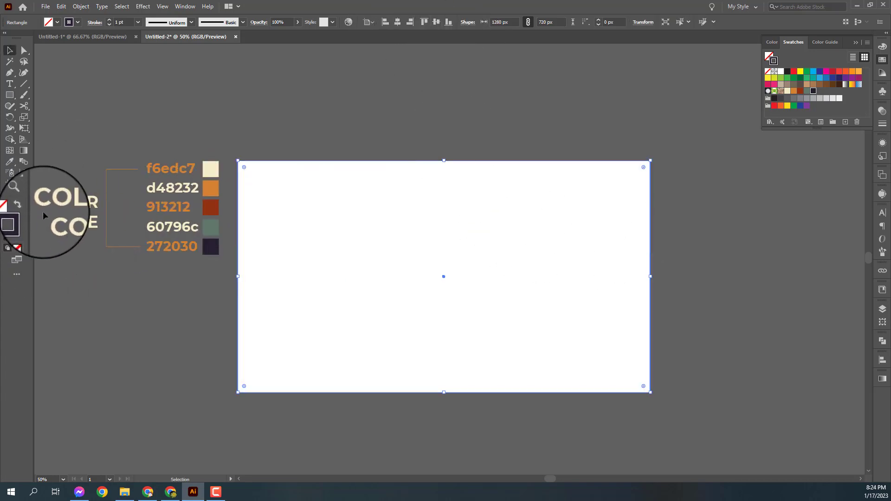
Step: Fill the background rectangle with the cream f6edc7 colour using the Eyedropper
{"action": "left_click", "coordinate": [26, 207]}
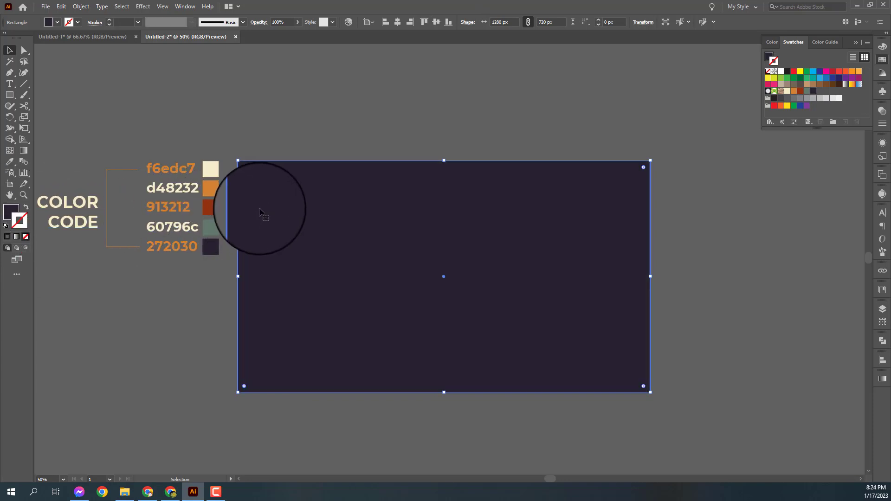
{"action": "key", "text": "i"}
{"action": "left_click", "coordinate": [213, 163]}
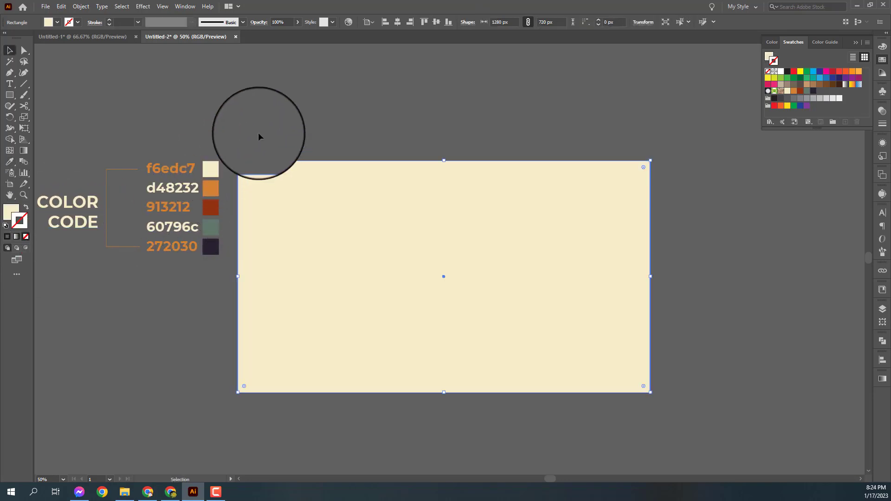
{"action": "key", "text": "v"}
{"action": "left_click", "coordinate": [318, 199]}
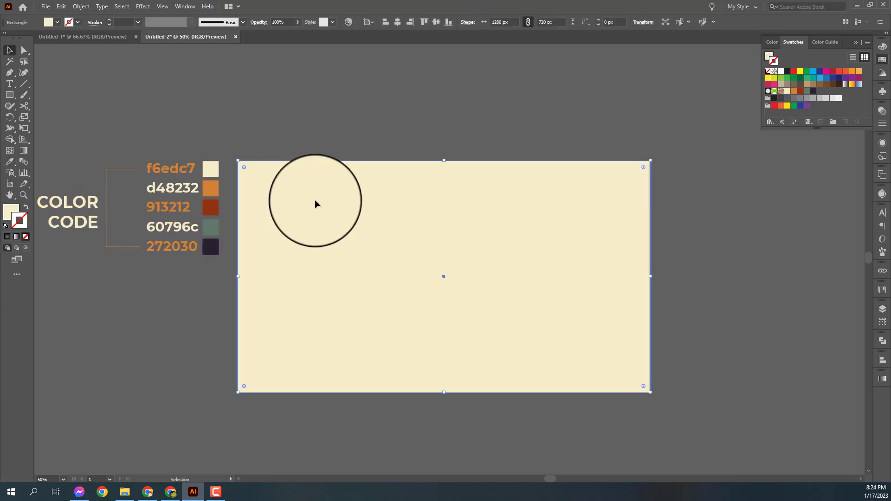
Step: Lock Layer 1 and add a new Layer 2 above it
{"action": "left_click", "coordinate": [880, 311]}
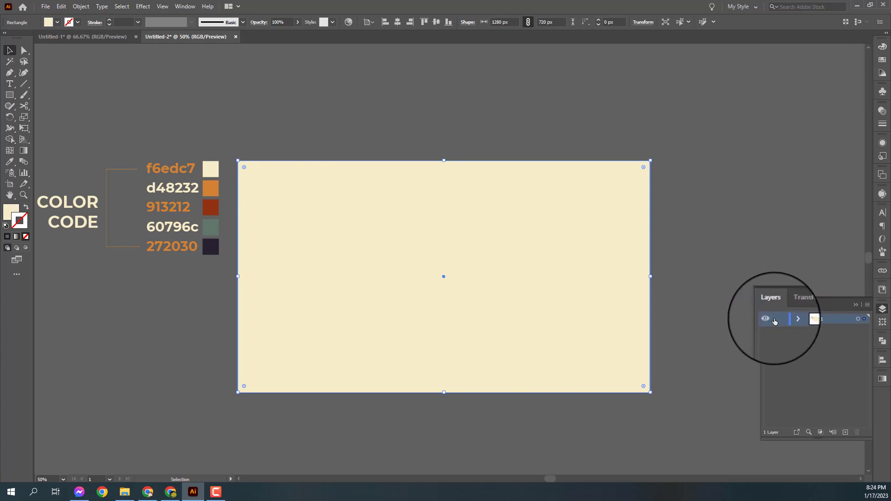
{"action": "left_click", "coordinate": [756, 223]}
{"action": "left_click", "coordinate": [845, 434]}
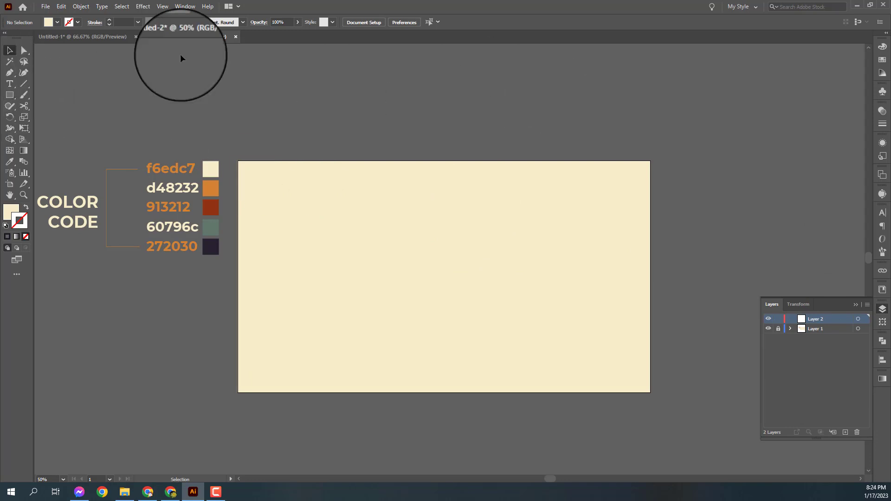
Step: Place a text object mid-artboard and replace its placeholder with 'California'
{"action": "left_click", "coordinate": [10, 85]}
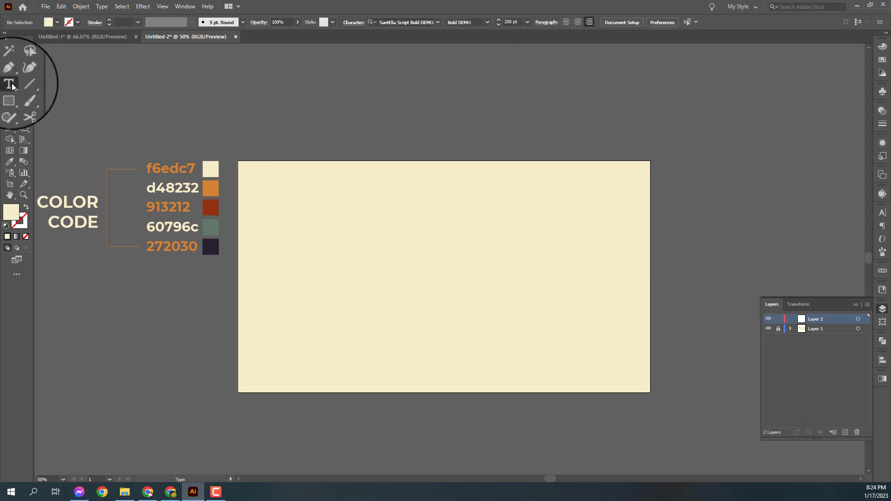
{"action": "left_click", "coordinate": [331, 257]}
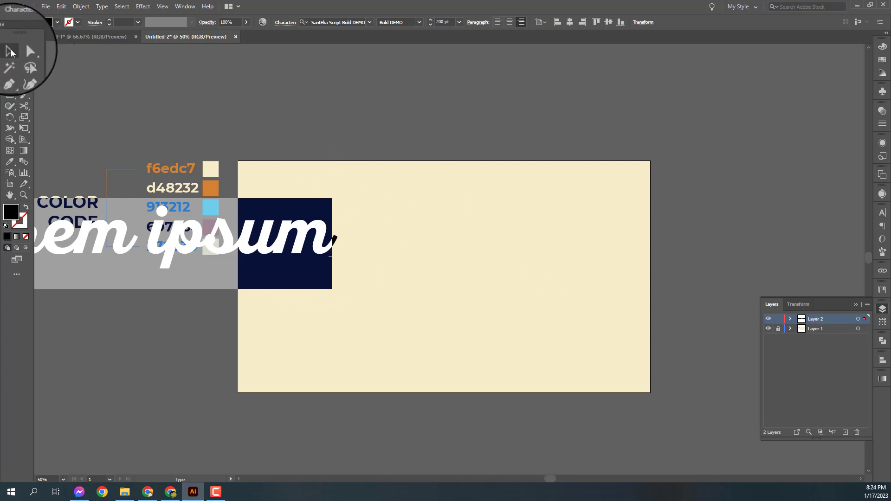
{"action": "left_click", "coordinate": [10, 50]}
{"action": "mouse_move", "coordinate": [284, 243]}
{"action": "left_mouse_down"}
{"action": "mouse_move", "coordinate": [652, 281]}
{"action": "mouse_move", "coordinate": [592, 277]}
{"action": "left_mouse_up"}
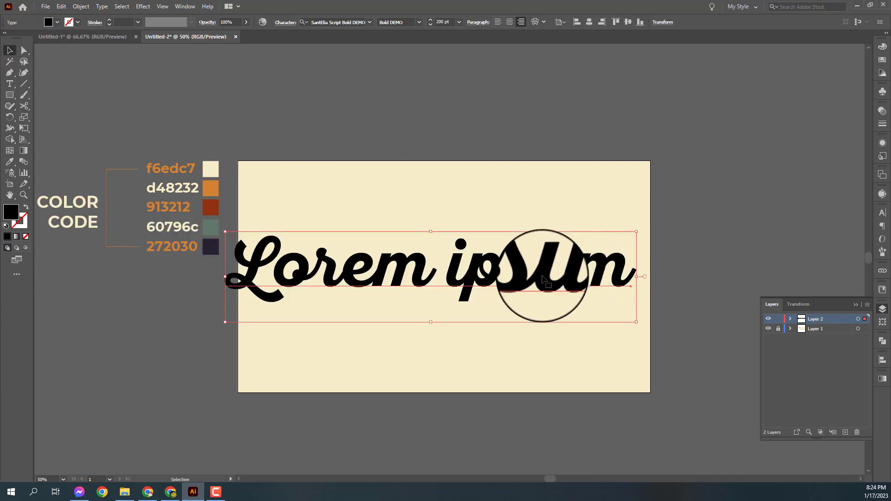
{"action": "left_click_drag", "start_coordinate": [495, 281], "coordinate": [523, 274]}
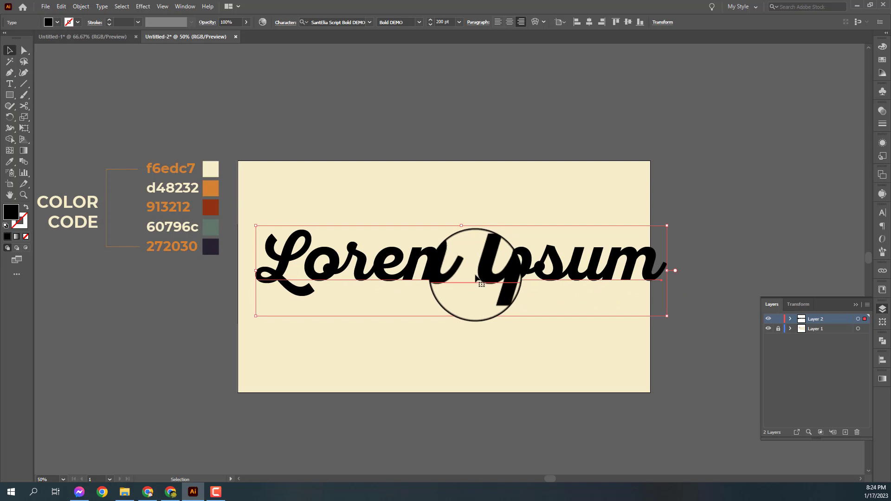
{"action": "double_click", "coordinate": [475, 278]}
{"action": "key", "text": "ctrl+a"}
{"action": "key", "text": "BackSpace"}
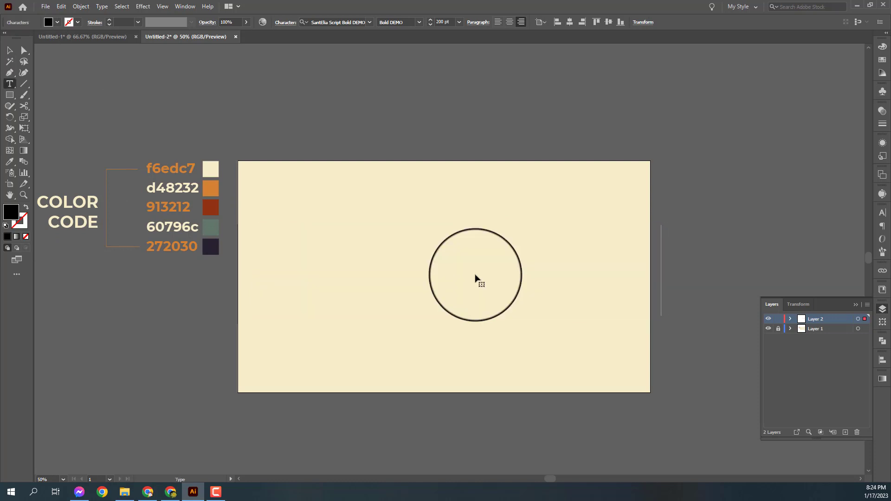
{"action": "type", "text": "Ca"}
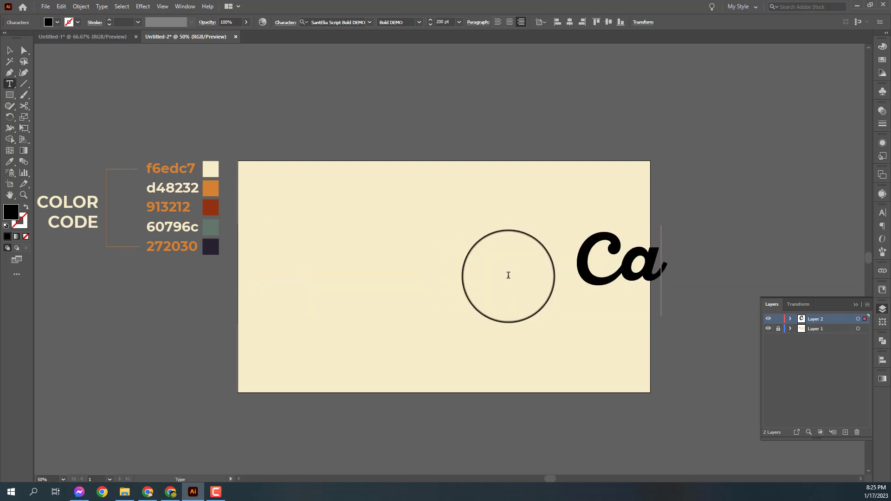
{"action": "type", "text": "li"}
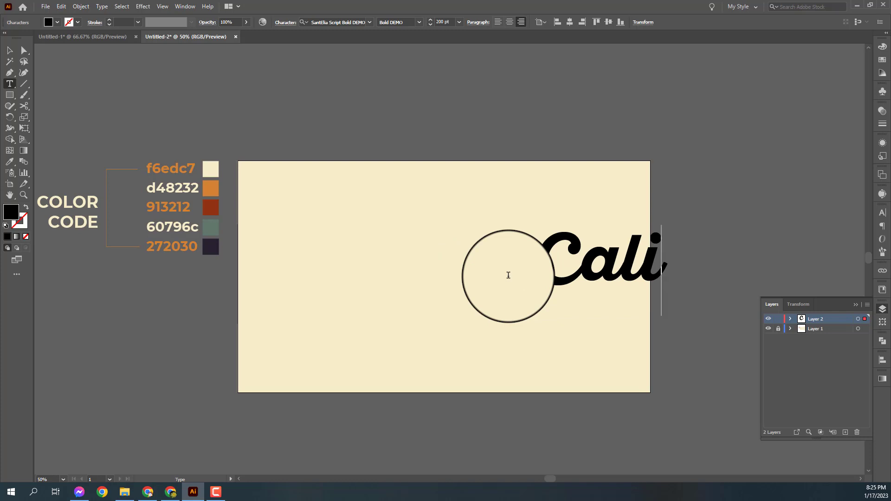
{"action": "type", "text": "for"}
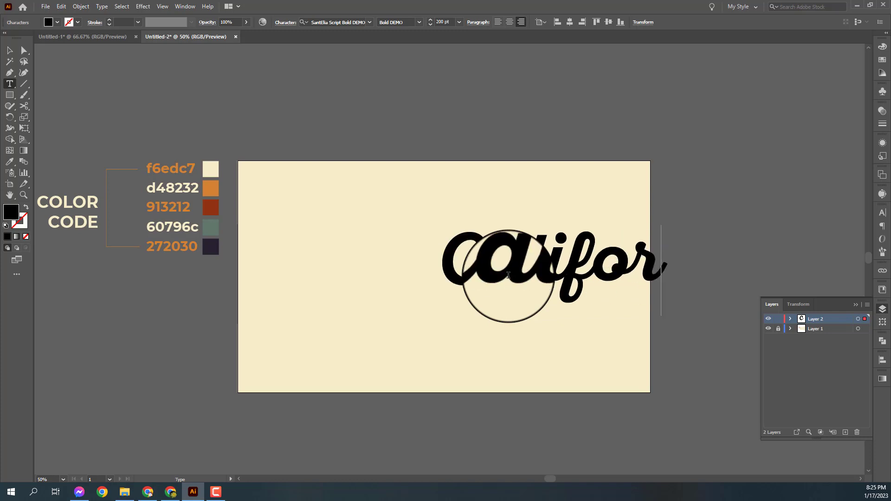
{"action": "type", "text": "nia"}
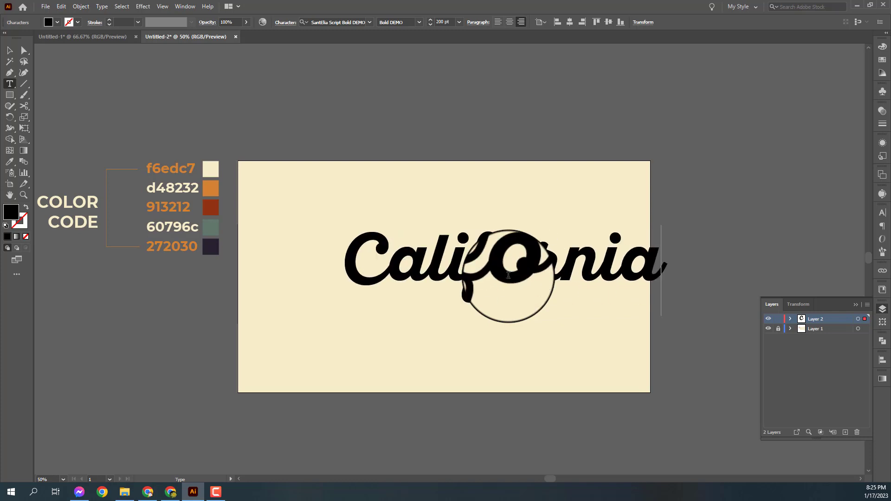
Step: Centre the California text horizontally and set its font size to 220 pt
{"action": "left_click", "coordinate": [10, 50]}
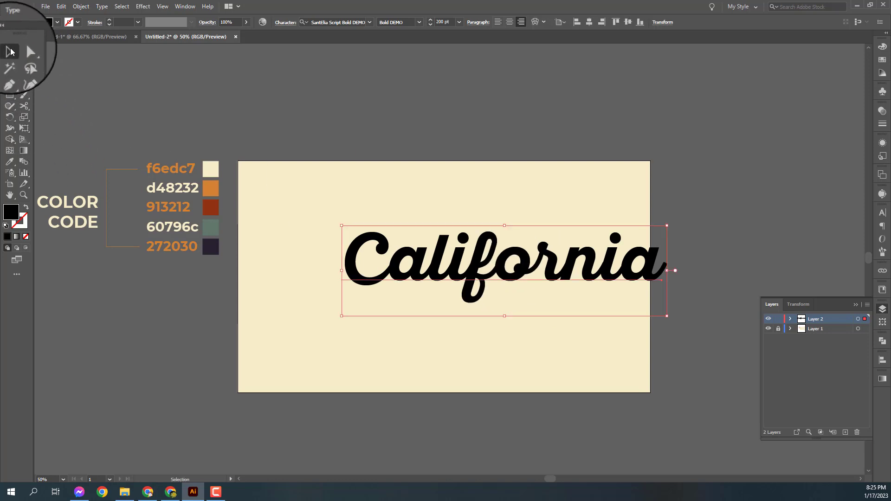
{"action": "left_click", "coordinate": [589, 22]}
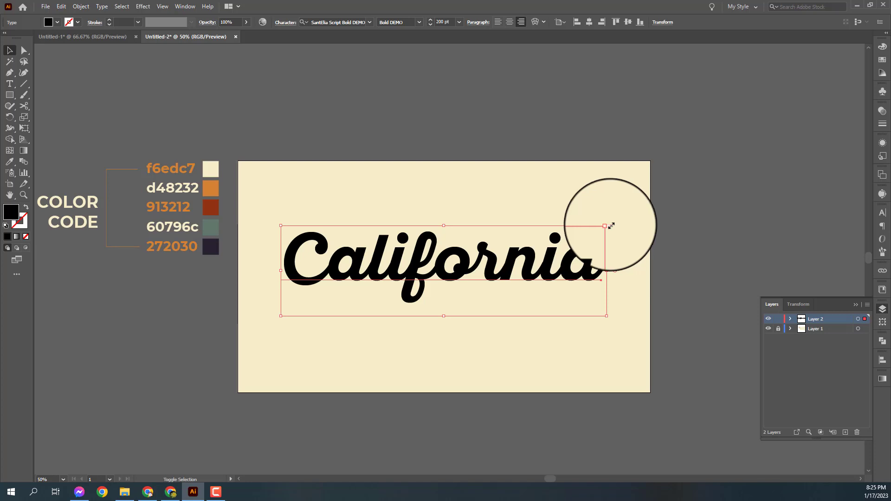
{"action": "left_click_drag", "start_coordinate": [611, 226], "coordinate": [623, 220]}
{"action": "key", "text": "ctrl+0"}
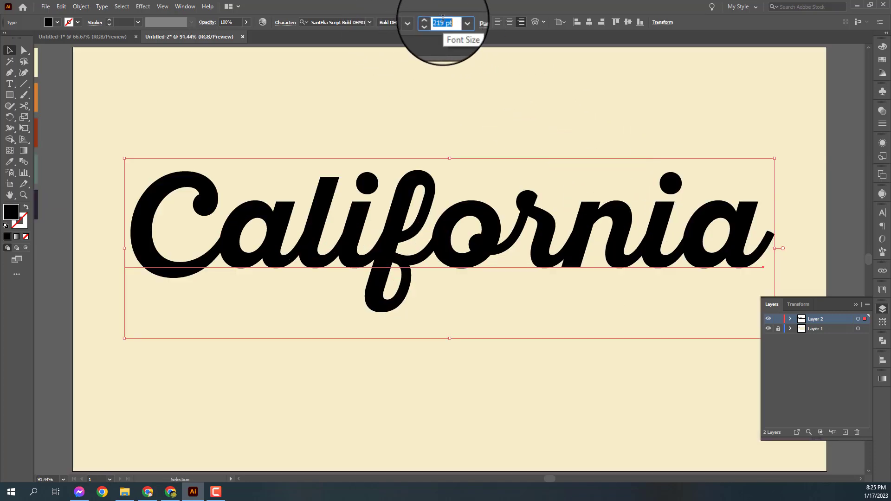
{"action": "key", "text": "Return"}
{"action": "type", "text": "220"}
{"action": "key", "text": "Return"}
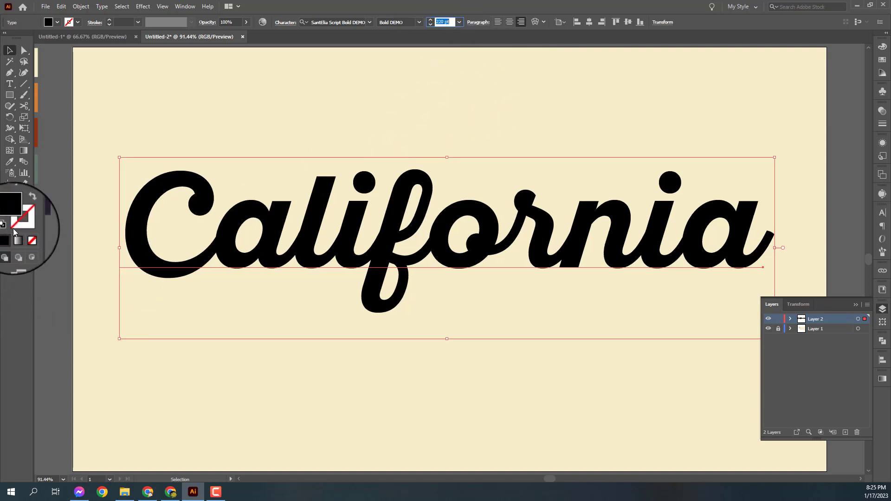
Step: Remove the text's character fill, show the Appearance panel, and add a new fill
{"action": "left_click", "coordinate": [27, 237]}
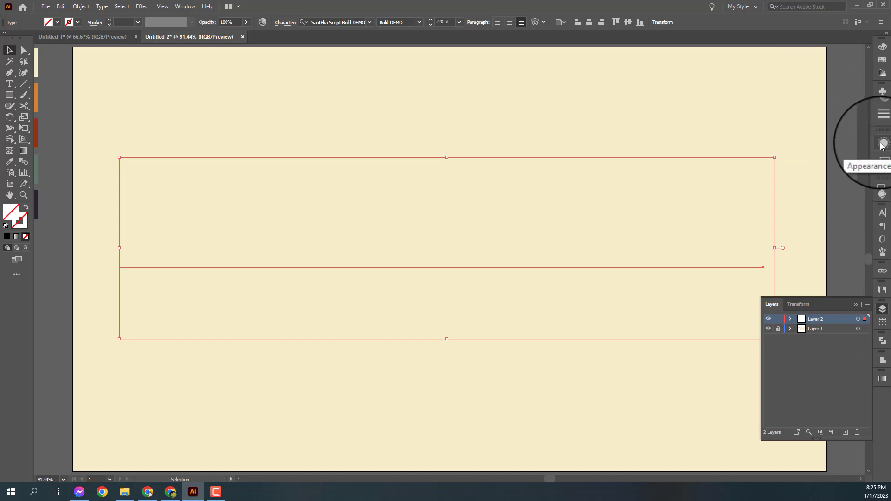
{"action": "left_click", "coordinate": [184, 7]}
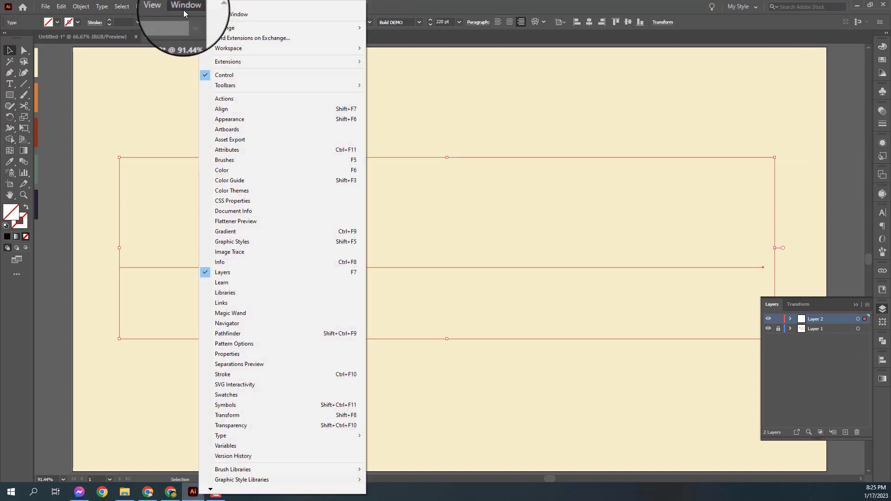
{"action": "left_click", "coordinate": [193, 93]}
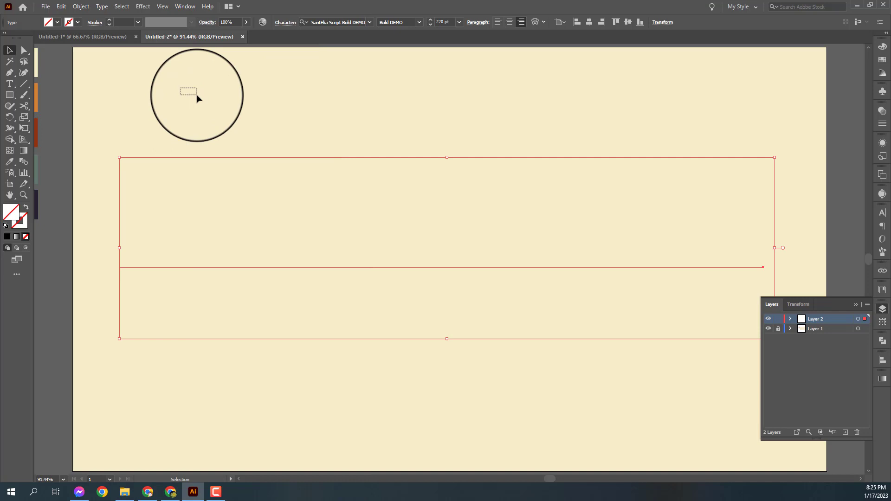
{"action": "left_click", "coordinate": [184, 6]}
{"action": "left_click", "coordinate": [207, 119]}
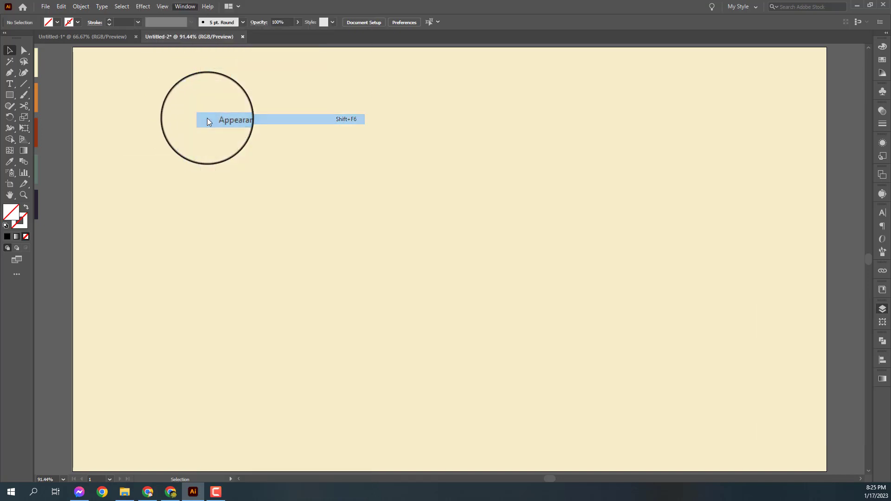
{"action": "left_click", "coordinate": [366, 201]}
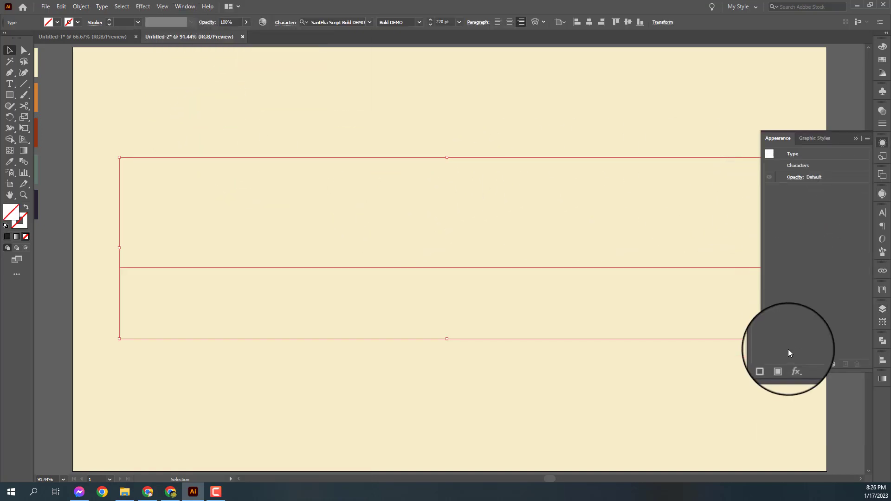
{"action": "left_click", "coordinate": [781, 365]}
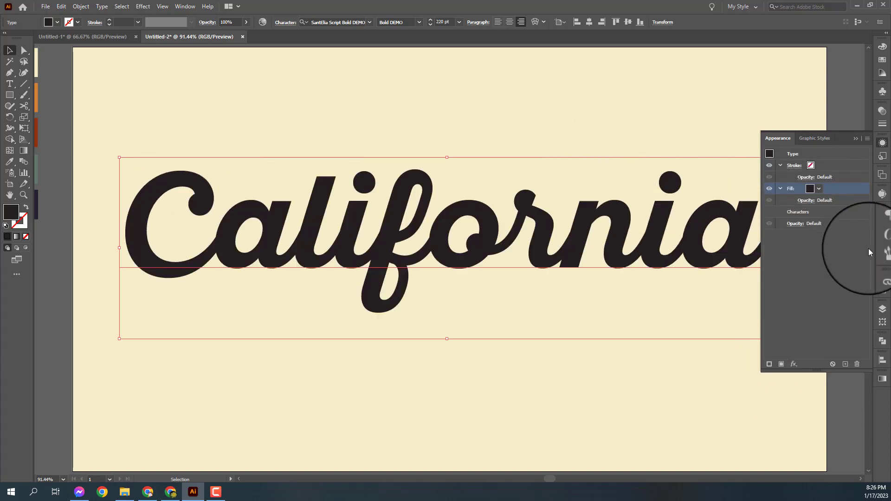
Step: Give the California lettering a cream fill and a 3 pt orange stroke
{"action": "left_click", "coordinate": [818, 186]}
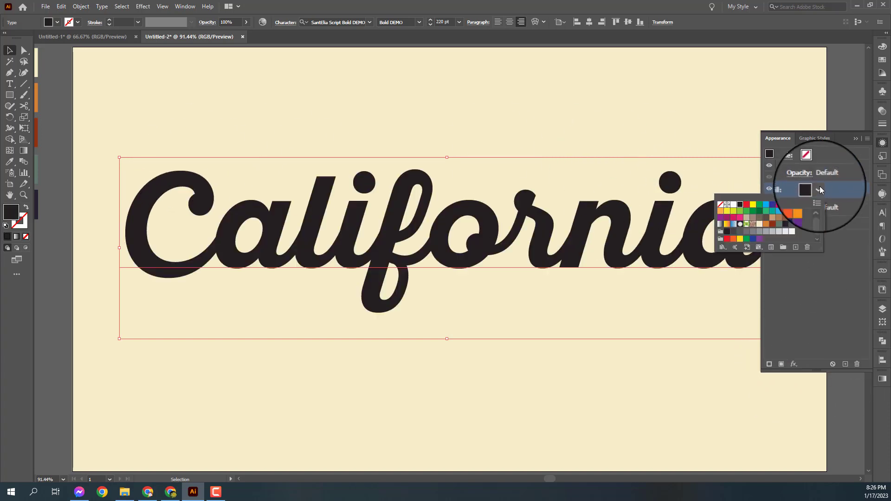
{"action": "left_click", "coordinate": [759, 225]}
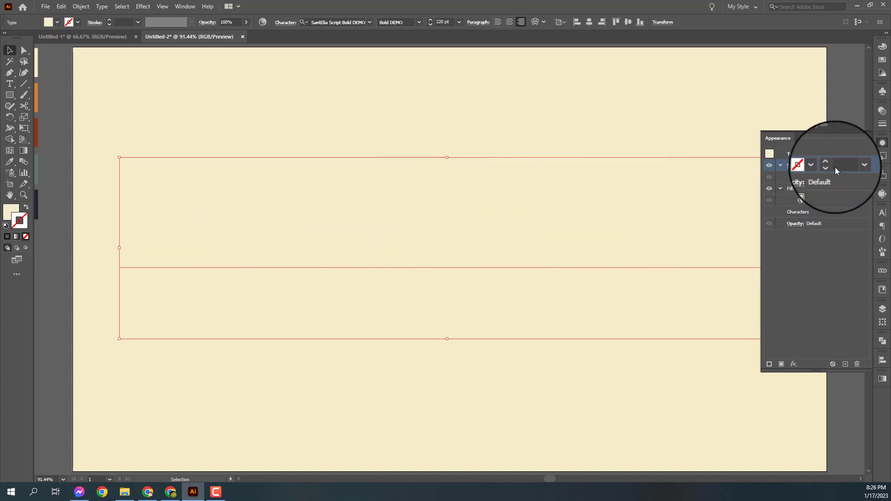
{"action": "left_click", "coordinate": [834, 167]}
{"action": "left_click", "coordinate": [836, 163]}
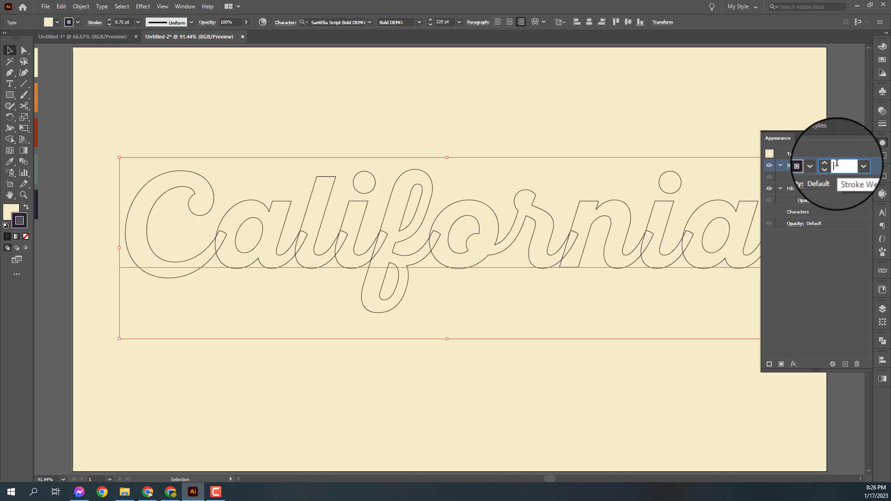
{"action": "left_click", "coordinate": [817, 166]}
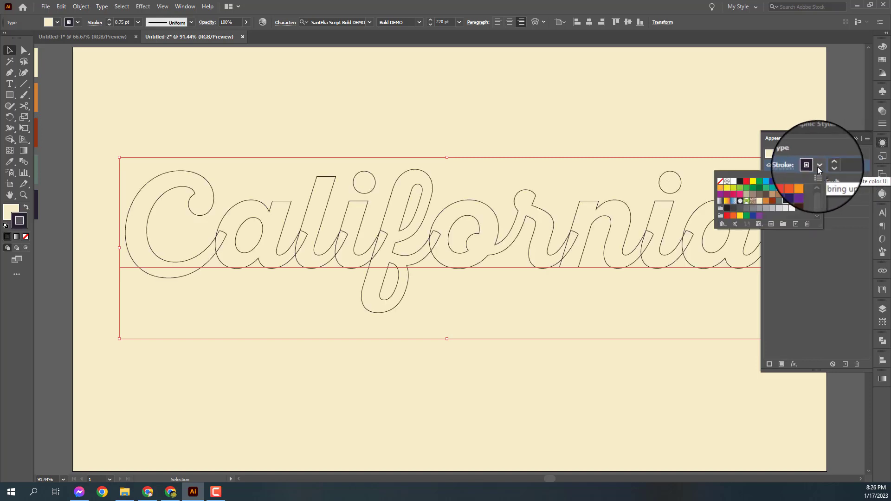
{"action": "left_click", "coordinate": [766, 203]}
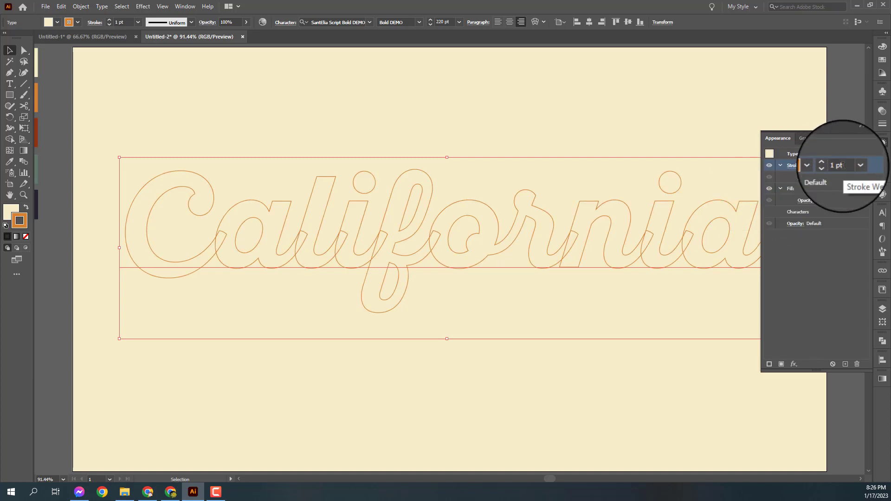
{"action": "key", "text": "Up"}
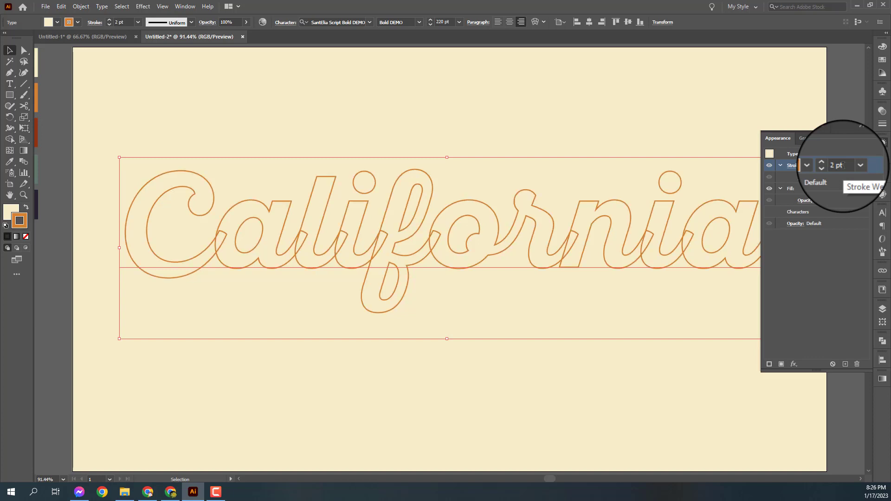
{"action": "key", "text": "Up"}
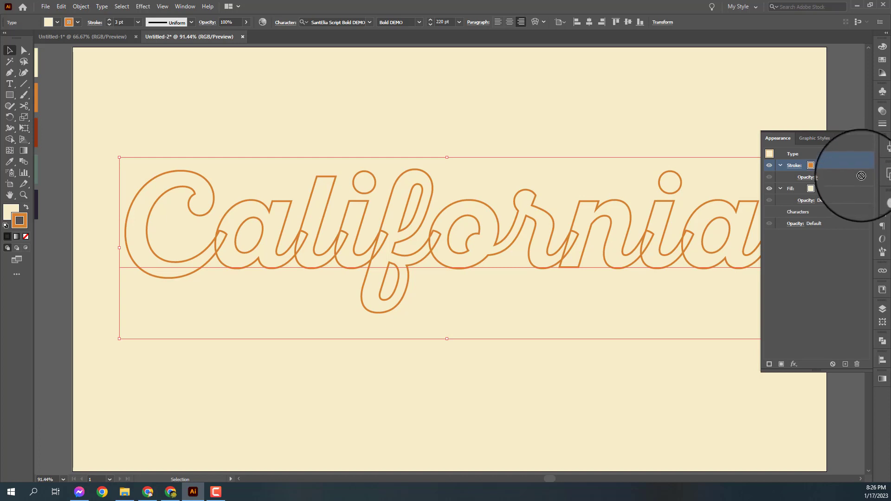
Step: Move the orange stroke below the fill and add a Transform effect: 0.5 px offsets, 10 copies
{"action": "mouse_move", "coordinate": [845, 166]}
{"action": "left_mouse_down"}
{"action": "mouse_move", "coordinate": [857, 211]}
{"action": "mouse_move", "coordinate": [855, 194]}
{"action": "left_mouse_up"}
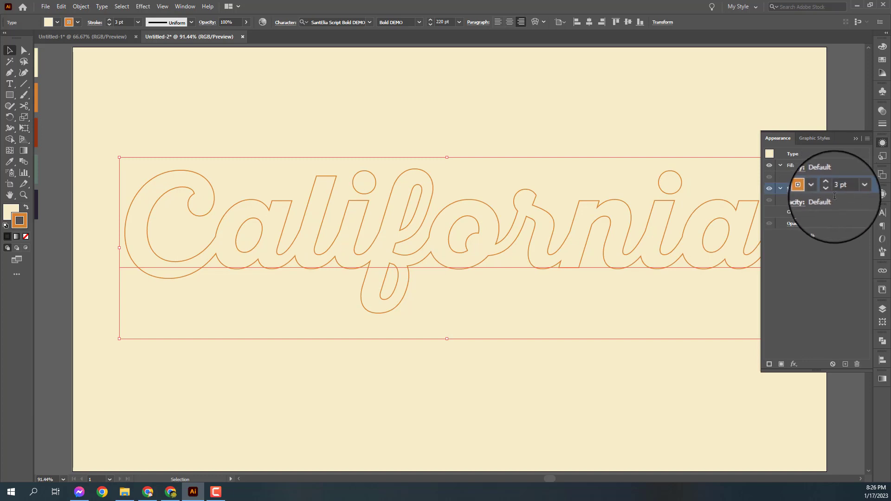
{"action": "left_click", "coordinate": [795, 364]}
{"action": "mouse_move", "coordinate": [828, 176]}
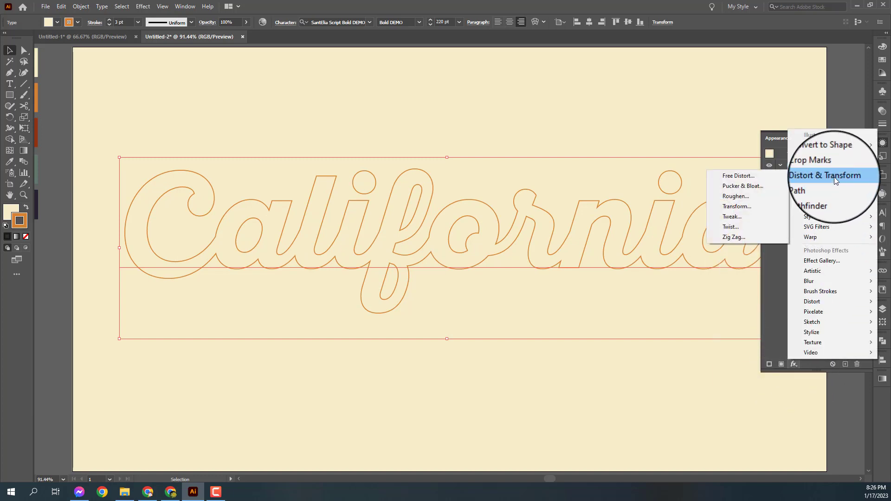
{"action": "left_click", "coordinate": [735, 205]}
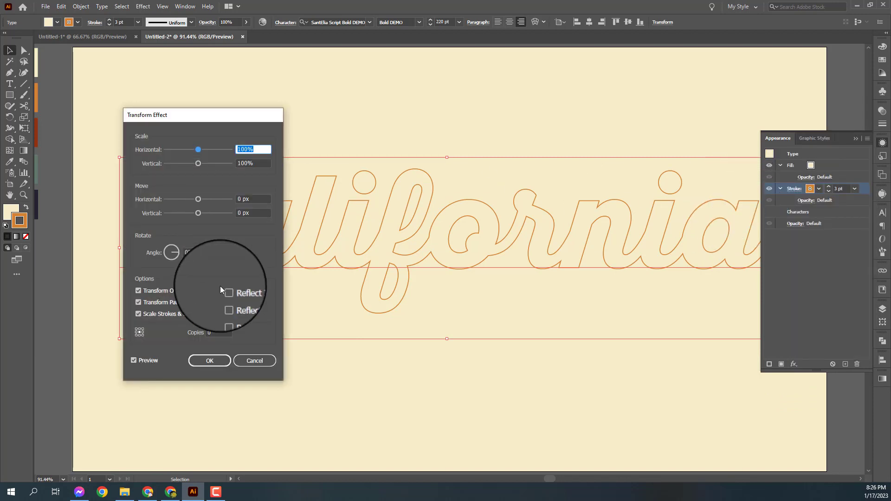
{"action": "left_click", "coordinate": [251, 202]}
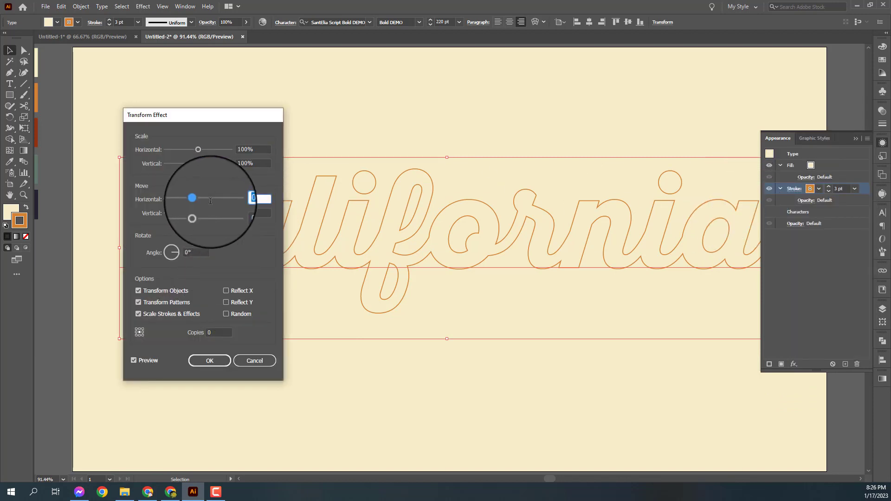
{"action": "key", "text": "Tab"}
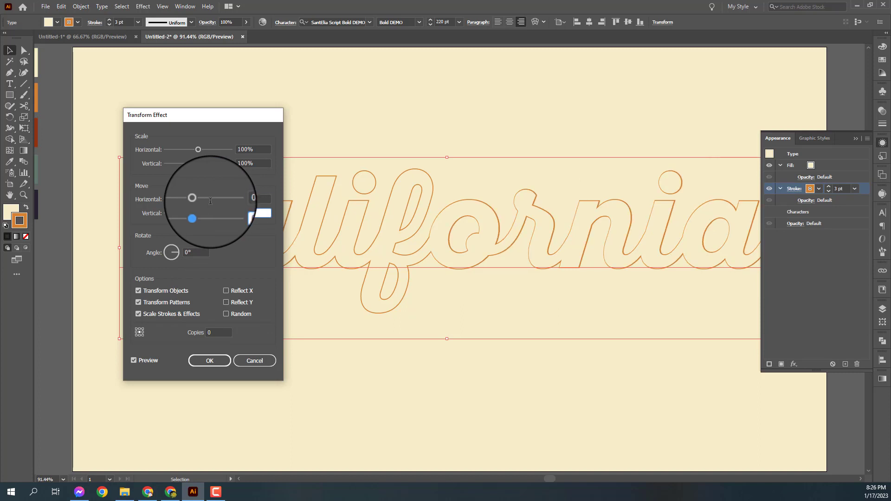
{"action": "type", "text": "0.5"}
{"action": "left_click", "coordinate": [213, 332]}
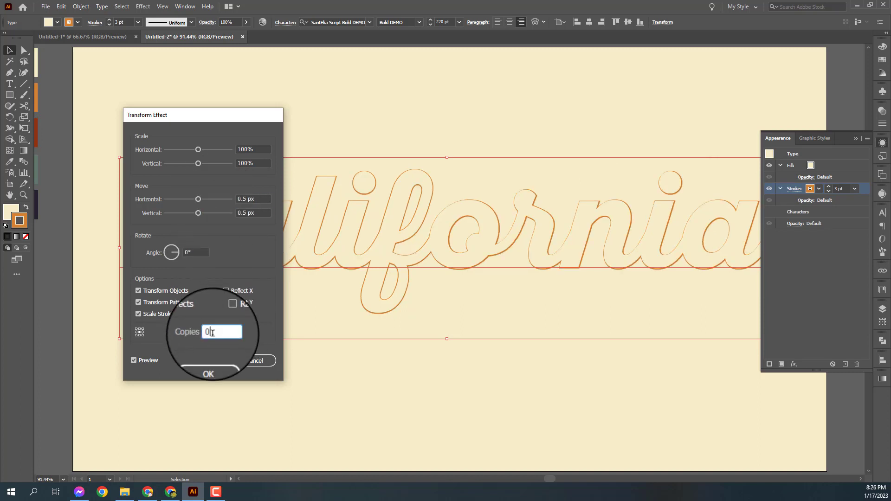
{"action": "key", "text": "Up"}
{"action": "key", "text": "Up"}
{"action": "key", "text": "Up"}
{"action": "key", "text": "Up"}
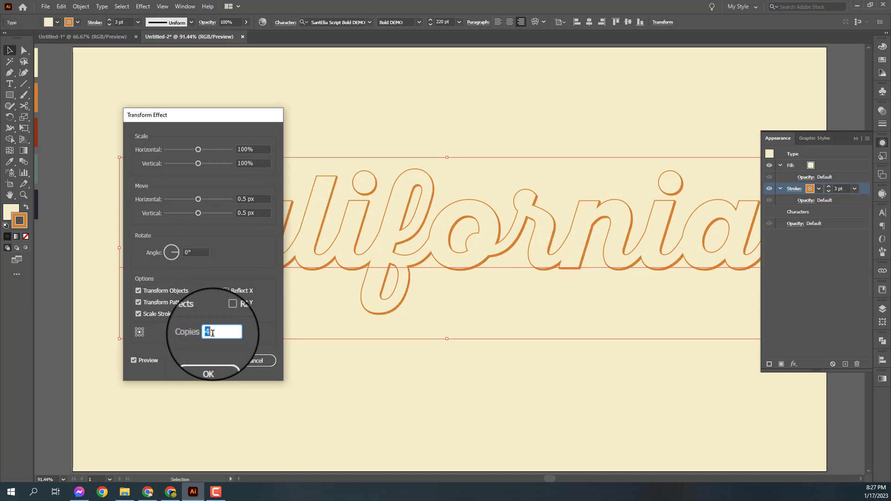
{"action": "key", "text": "Up"}
{"action": "key", "text": "Up"}
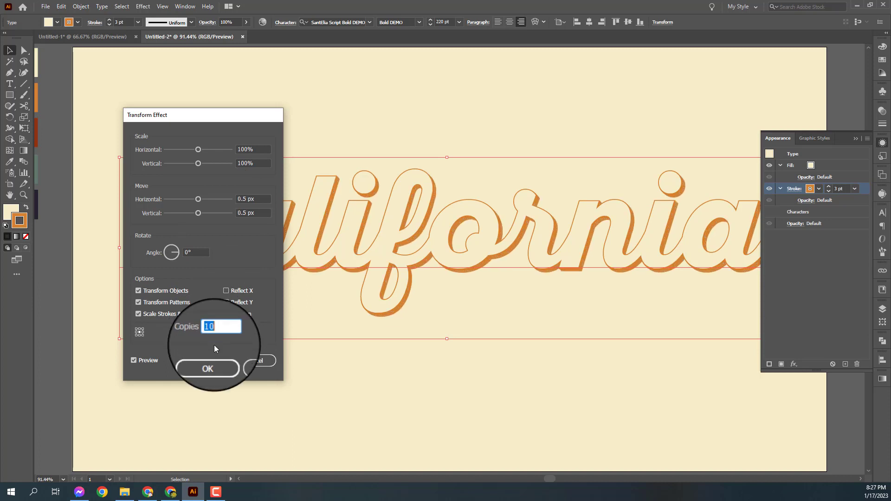
{"action": "left_click", "coordinate": [215, 361]}
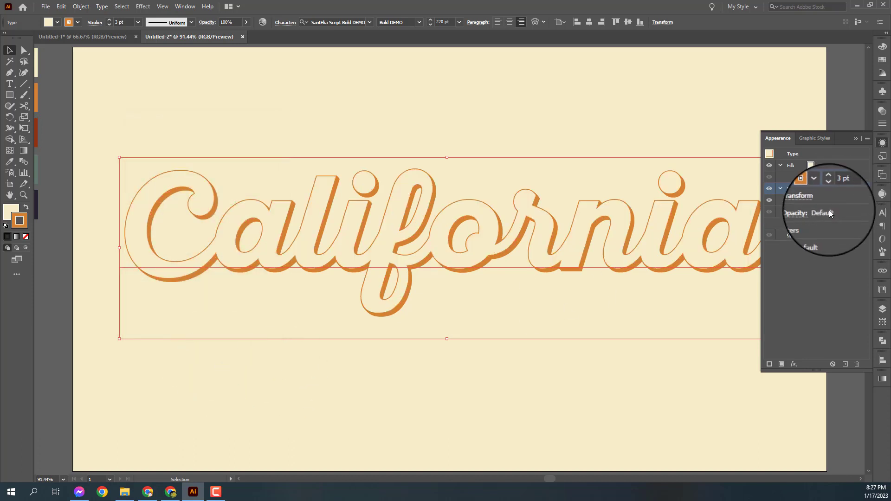
{"action": "left_click", "coordinate": [859, 175]}
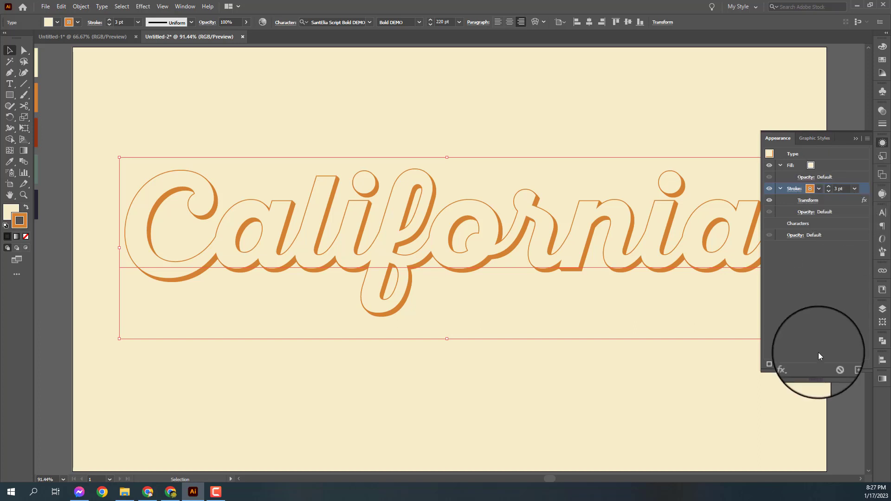
Step: Duplicate the orange stroke and colour the copy dark red
{"action": "left_click", "coordinate": [845, 364]}
{"action": "left_click", "coordinate": [839, 224]}
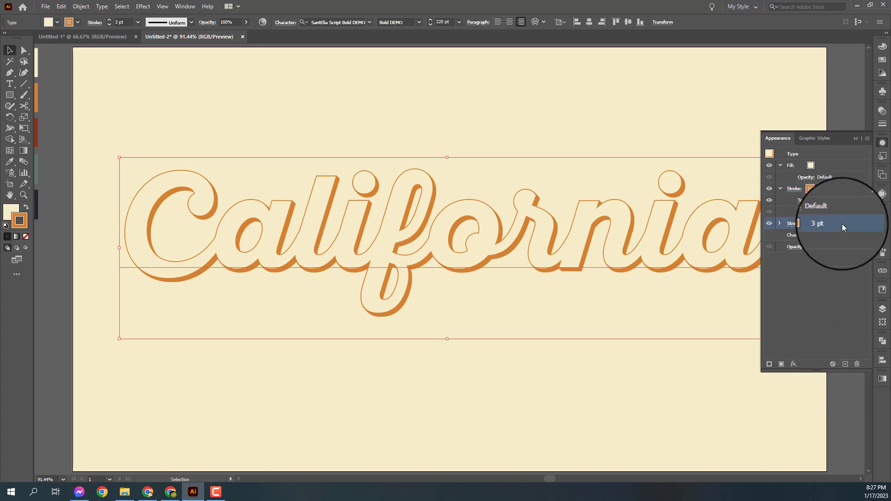
{"action": "left_click", "coordinate": [810, 223]}
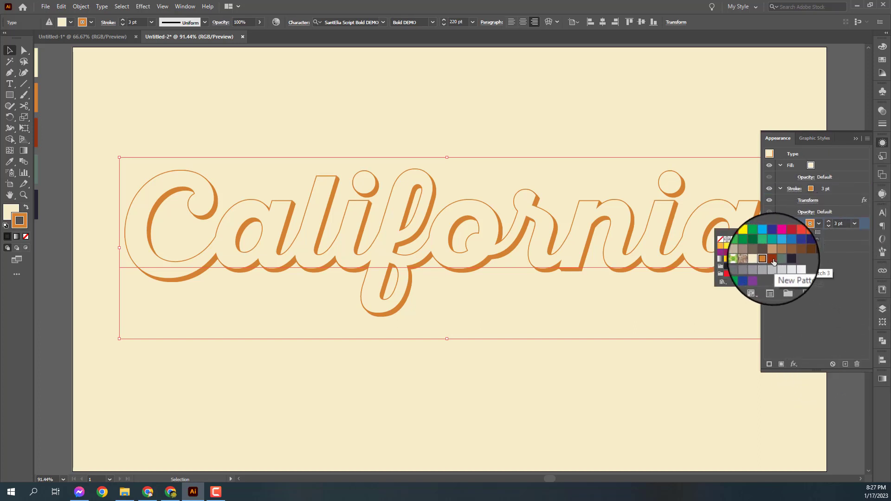
{"action": "left_click", "coordinate": [838, 238]}
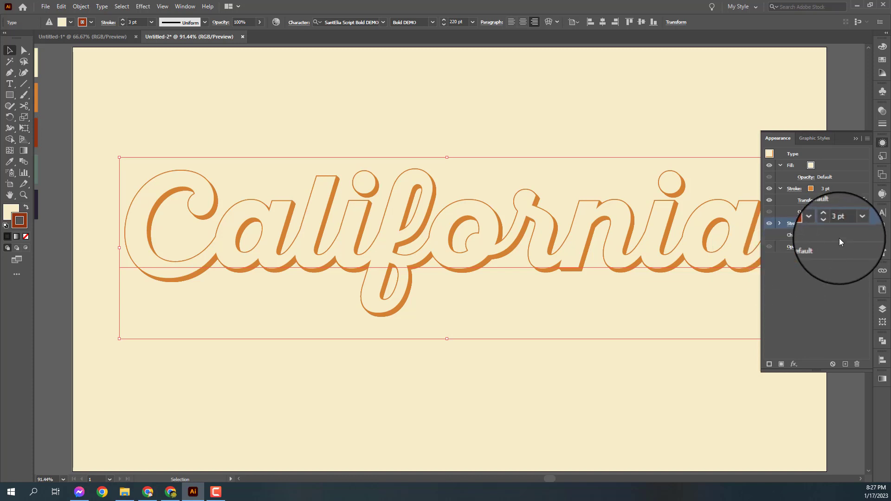
Step: Raise the dark red stroke's Transform copies to 22
{"action": "left_click", "coordinate": [780, 223]}
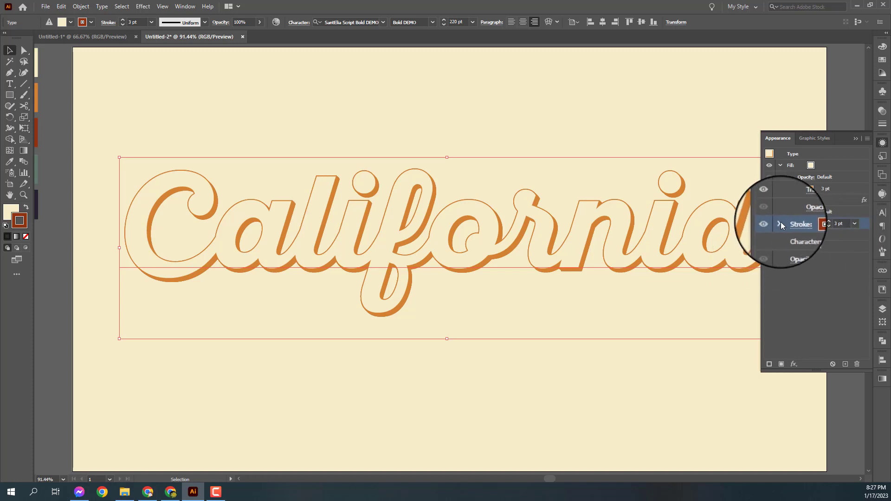
{"action": "left_click", "coordinate": [808, 235]}
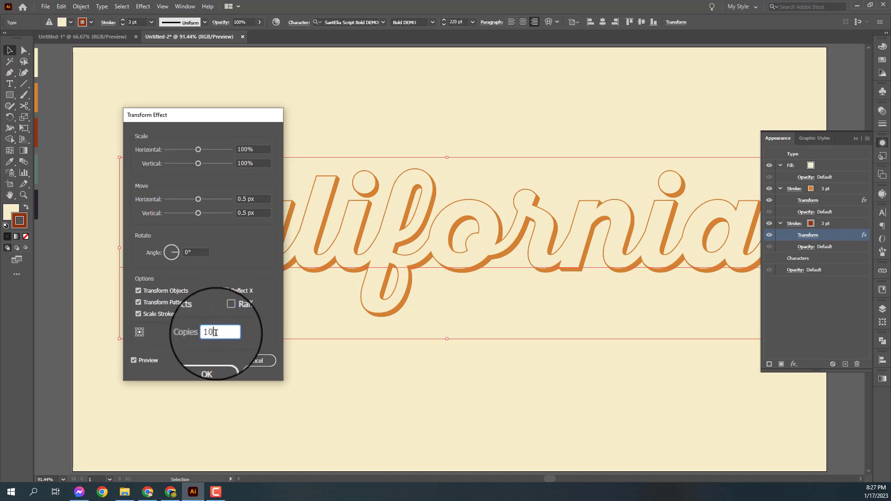
{"action": "left_click_drag", "start_coordinate": [215, 332], "coordinate": [209, 332]}
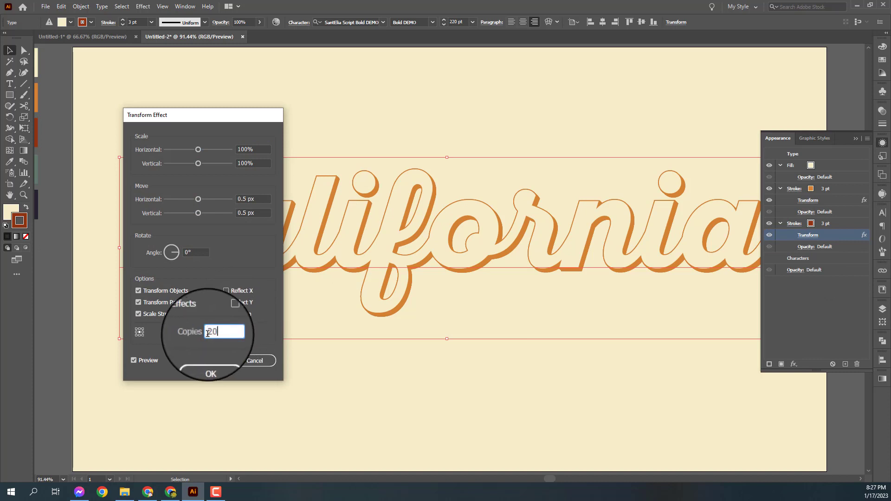
{"action": "left_click", "coordinate": [134, 361]}
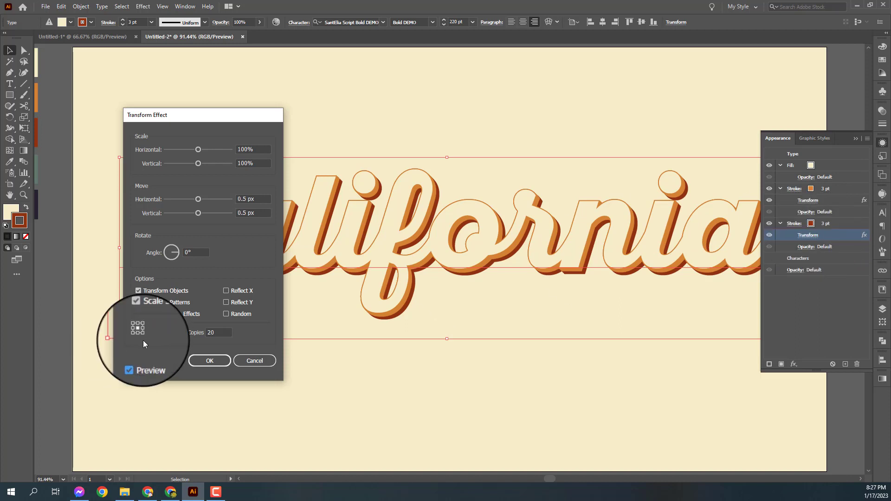
{"action": "double_click", "coordinate": [211, 332]}
{"action": "type", "text": "22"}
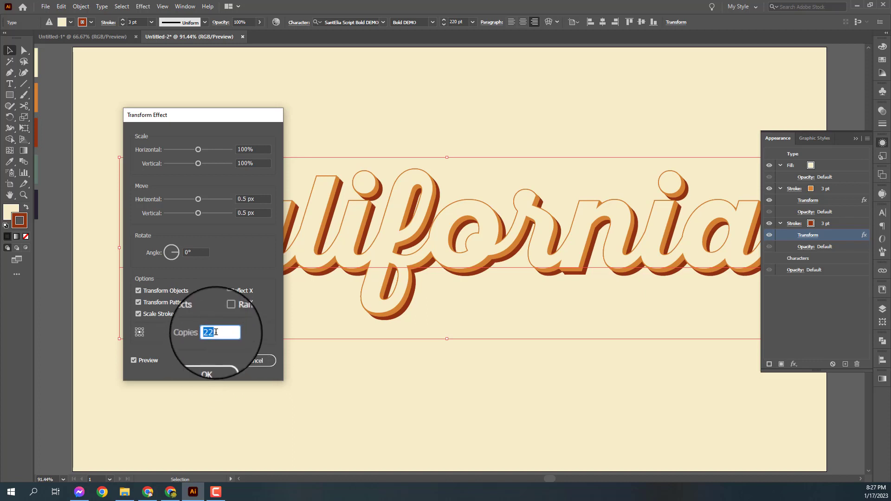
{"action": "left_click", "coordinate": [210, 363]}
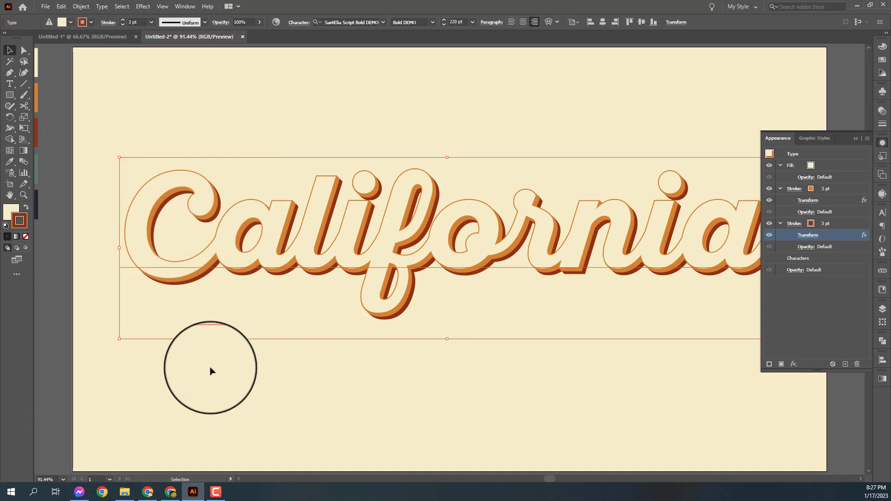
Step: Duplicate the dark red stroke and colour the new third stroke teal
{"action": "left_click", "coordinate": [845, 364]}
{"action": "left_click_drag", "start_coordinate": [808, 238], "coordinate": [833, 223]}
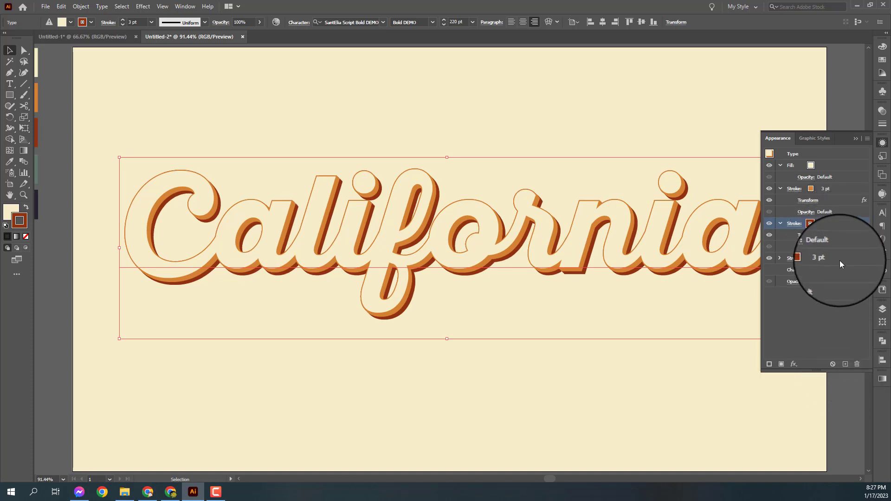
{"action": "left_click", "coordinate": [839, 260]}
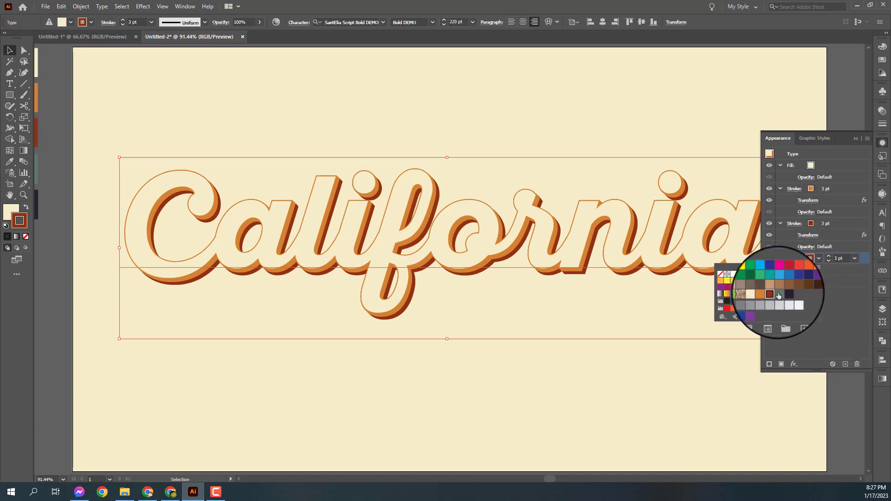
{"action": "left_click", "coordinate": [778, 294]}
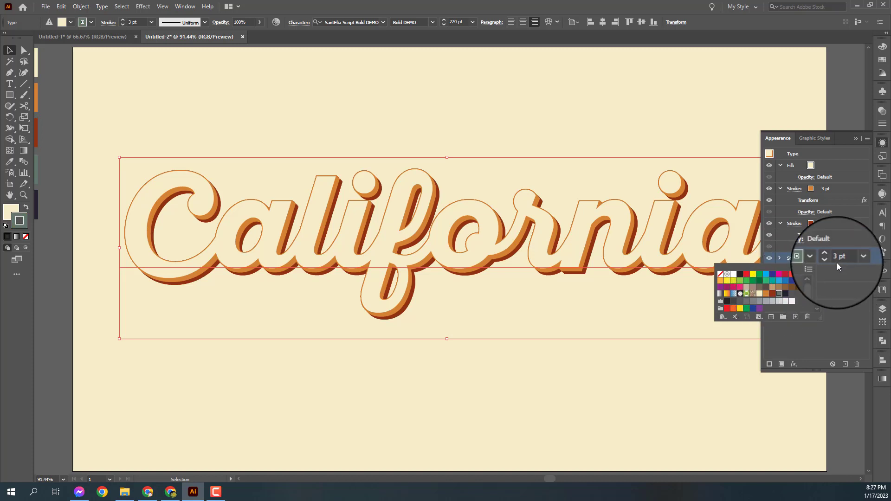
Step: Set the teal stroke's Transform copies to 30, then raise them slightly for a longer shadow
{"action": "left_click", "coordinate": [778, 258]}
{"action": "left_click", "coordinate": [808, 269]}
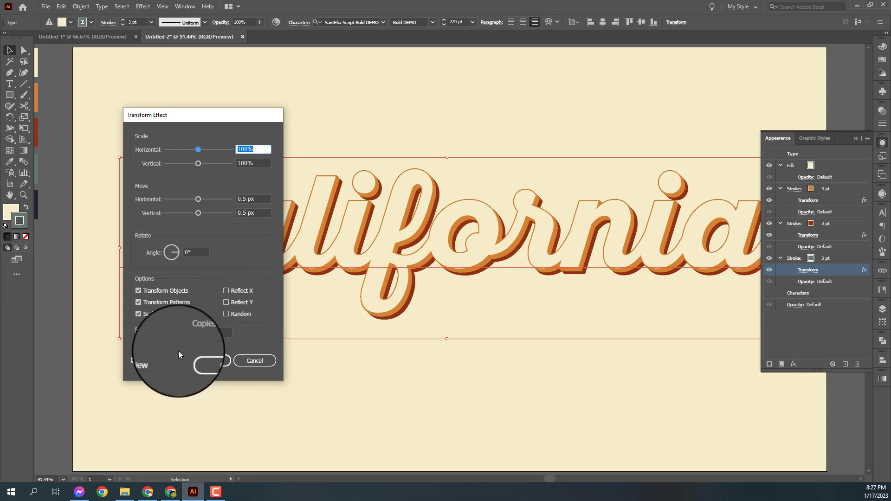
{"action": "double_click", "coordinate": [205, 332]}
{"action": "type", "text": "30"}
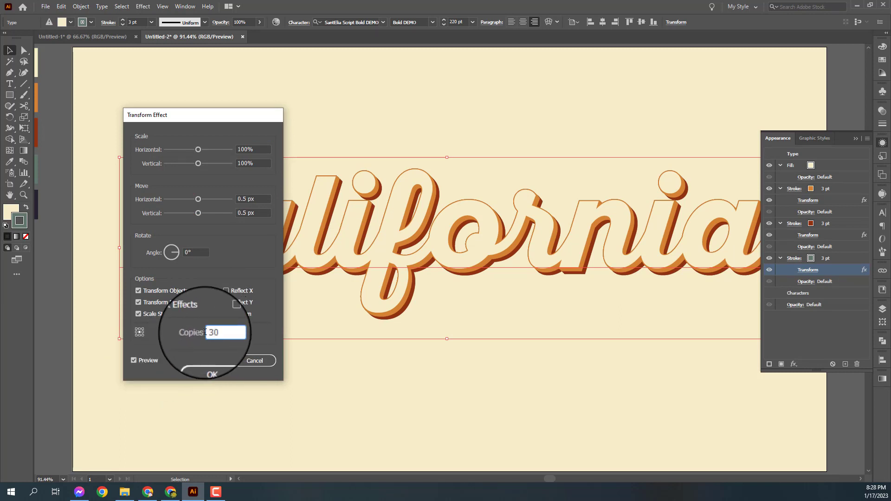
{"action": "left_click", "coordinate": [145, 360]}
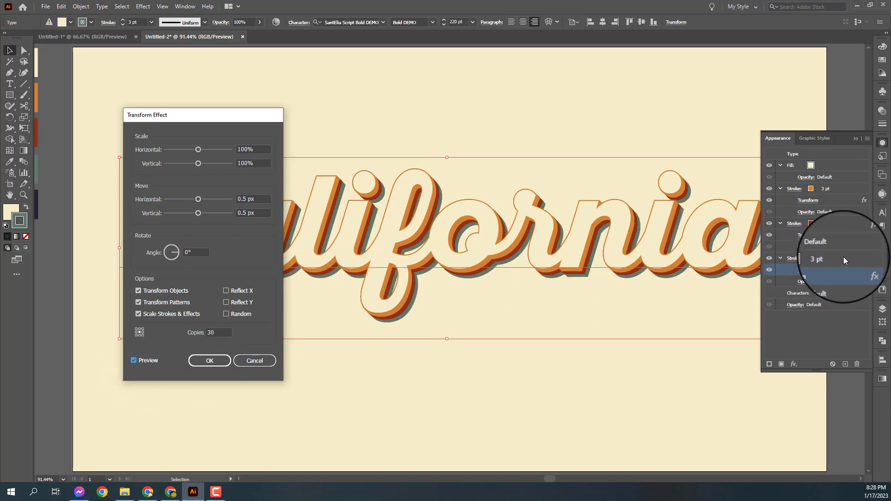
{"action": "left_click", "coordinate": [210, 361]}
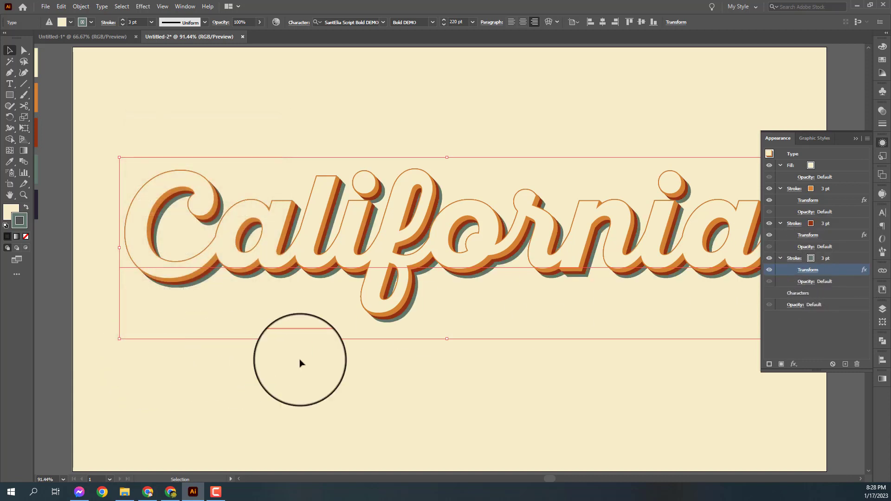
{"action": "left_click", "coordinate": [814, 270]}
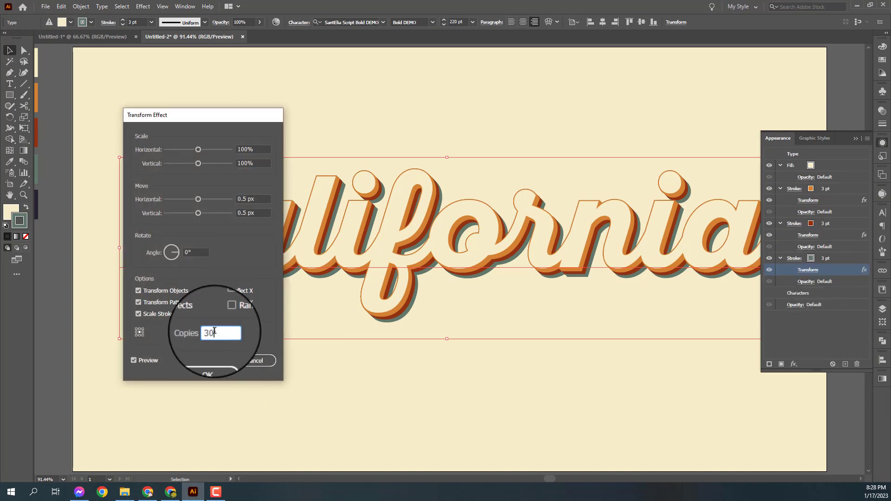
{"action": "key", "text": "Up"}
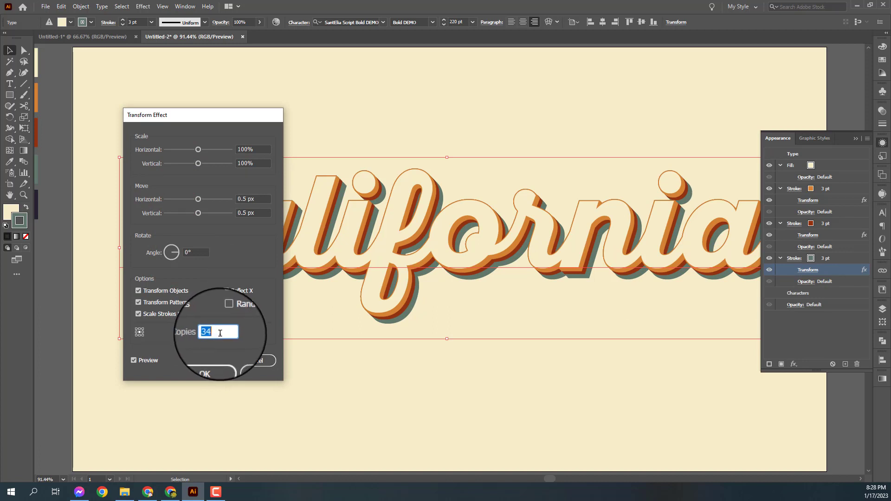
{"action": "left_click", "coordinate": [204, 360]}
{"action": "left_click", "coordinate": [835, 282]}
Step: Duplicate the teal stroke into a fourth stroke layer
{"action": "left_click", "coordinate": [830, 258]}
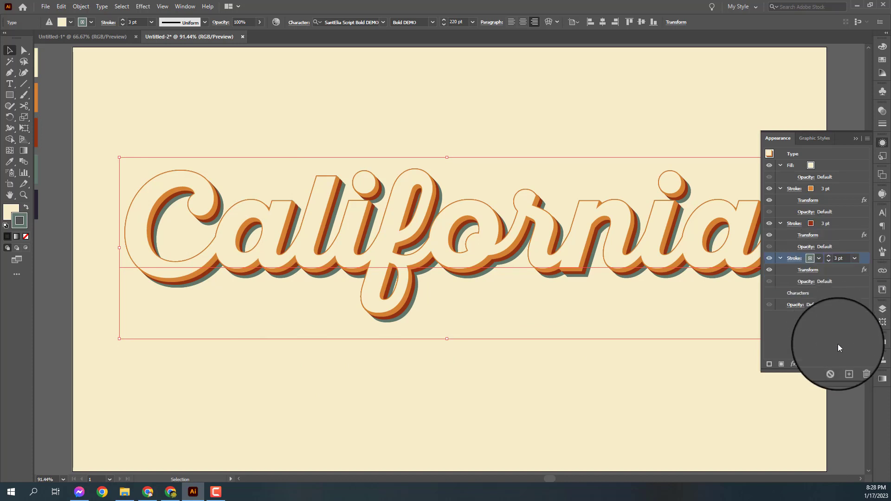
{"action": "left_click", "coordinate": [845, 363]}
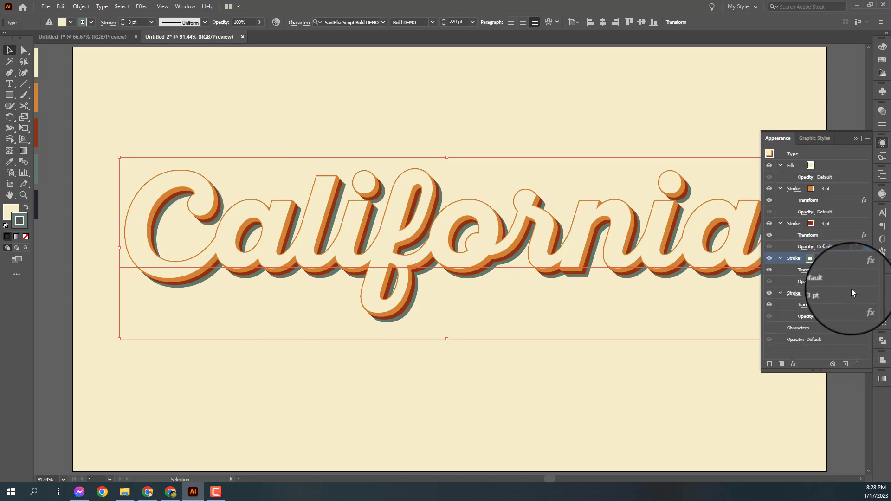
{"action": "left_click", "coordinate": [842, 294]}
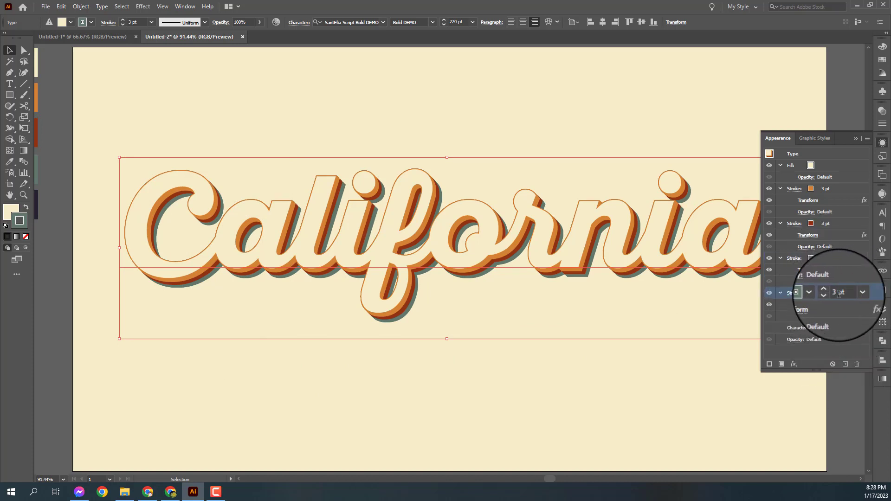
{"action": "left_click", "coordinate": [818, 294]}
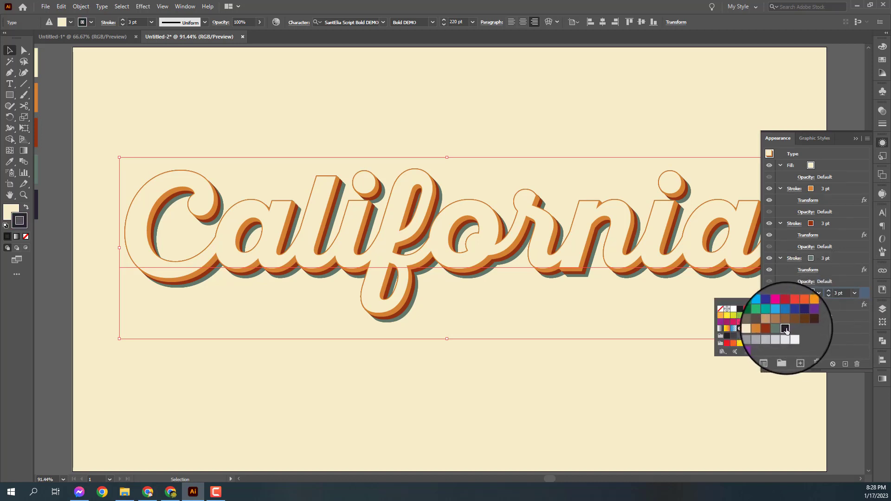
Step: Set the fourth stroke's Transform copies to 45
{"action": "left_click", "coordinate": [842, 307]}
{"action": "left_click", "coordinate": [818, 305]}
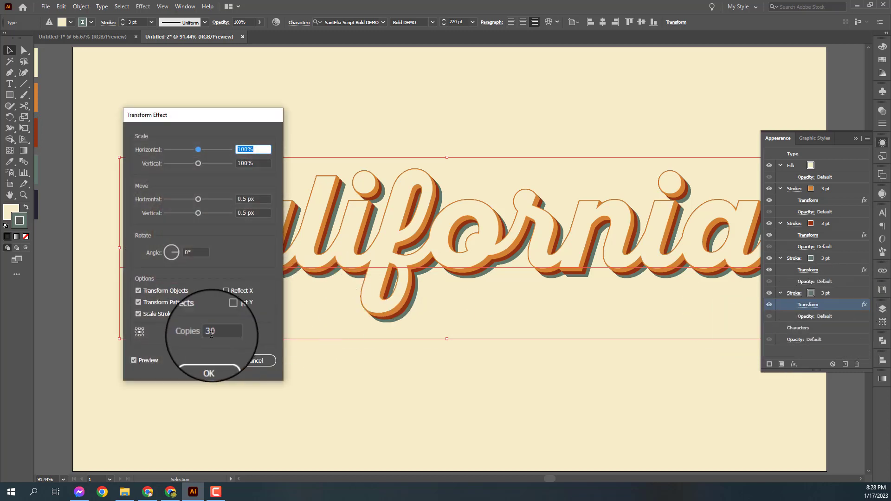
{"action": "key", "text": "Up"}
{"action": "key", "text": "Up"}
{"action": "key", "text": "Up"}
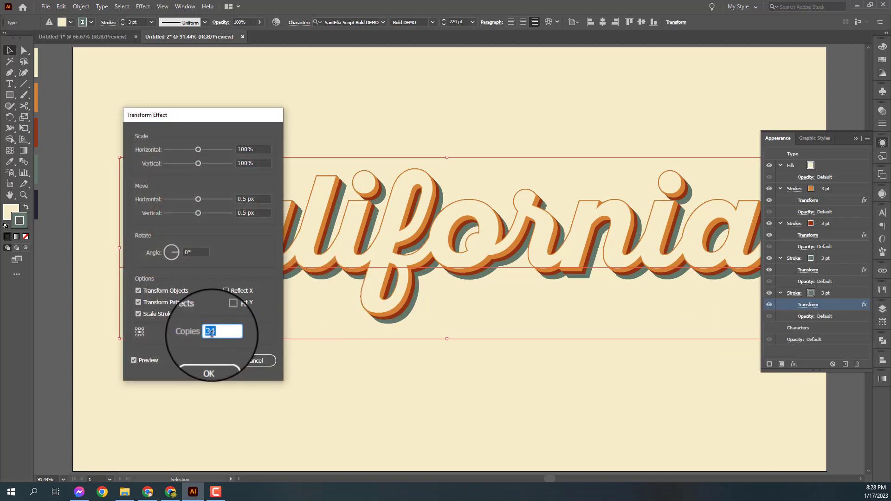
{"action": "key", "text": "Up"}
{"action": "key", "text": "Up"}
{"action": "key", "text": "Up"}
{"action": "key", "text": "Up"}
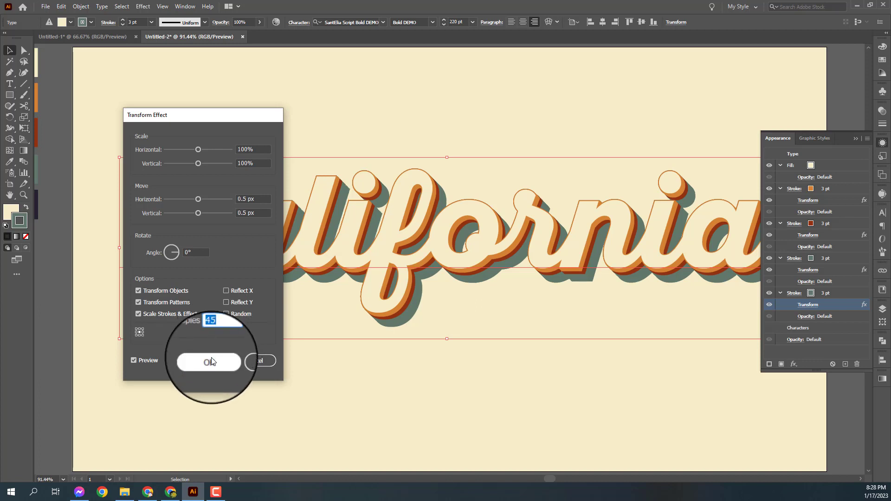
{"action": "left_click", "coordinate": [225, 361]}
{"action": "left_click", "coordinate": [815, 293]}
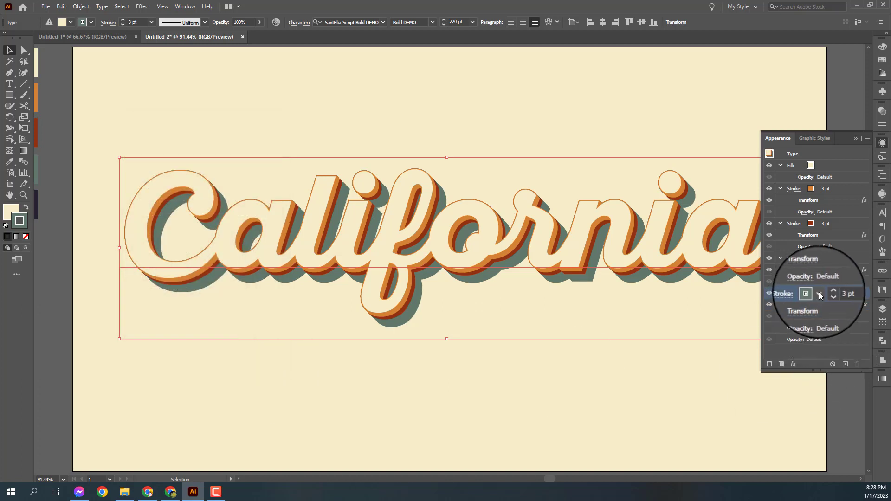
Step: Colour the fourth stroke dark navy and deselect the lettering
{"action": "left_click", "coordinate": [817, 293]}
{"action": "left_click", "coordinate": [785, 329]}
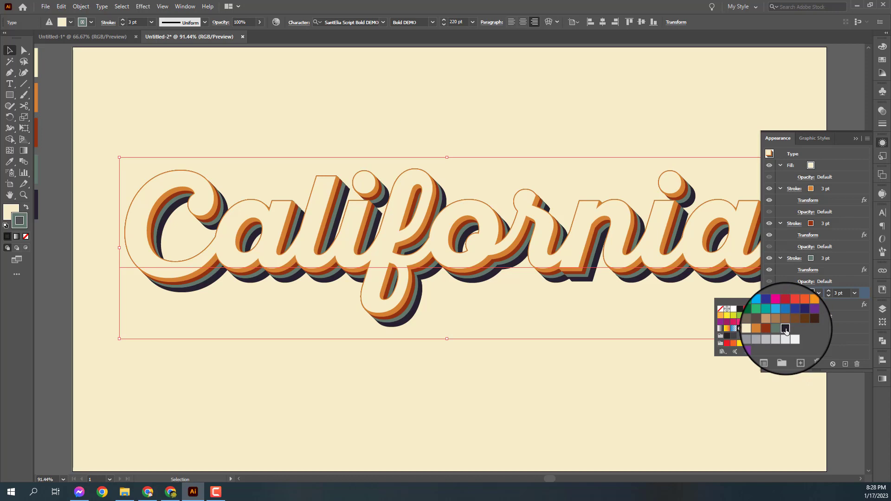
{"action": "left_click", "coordinate": [394, 318]}
{"action": "left_click", "coordinate": [417, 363]}
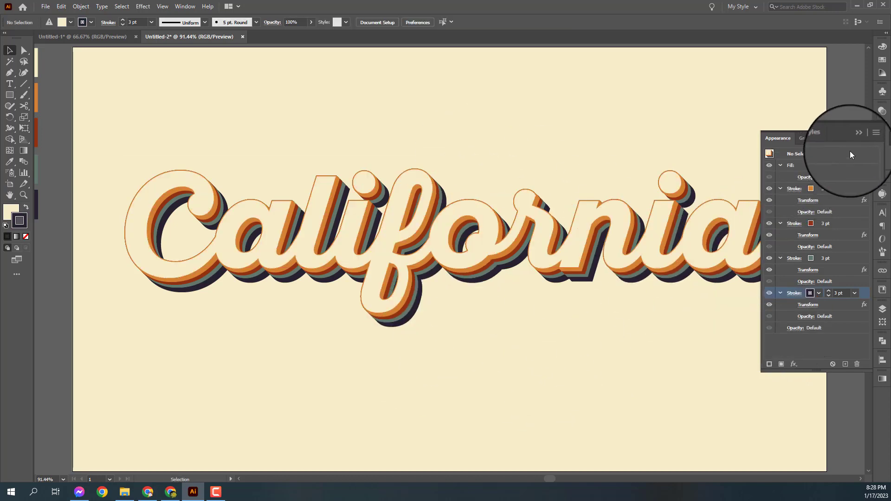
Step: Zoom out to 50% to see the whole artboard, deselect the lettering, and show the Layers list
{"action": "scroll", "coordinate": [546, 135], "scroll_direction": "right", "scroll_amount": 3}
{"action": "scroll", "coordinate": [547, 134], "scroll_direction": "up", "scroll_amount": 1}
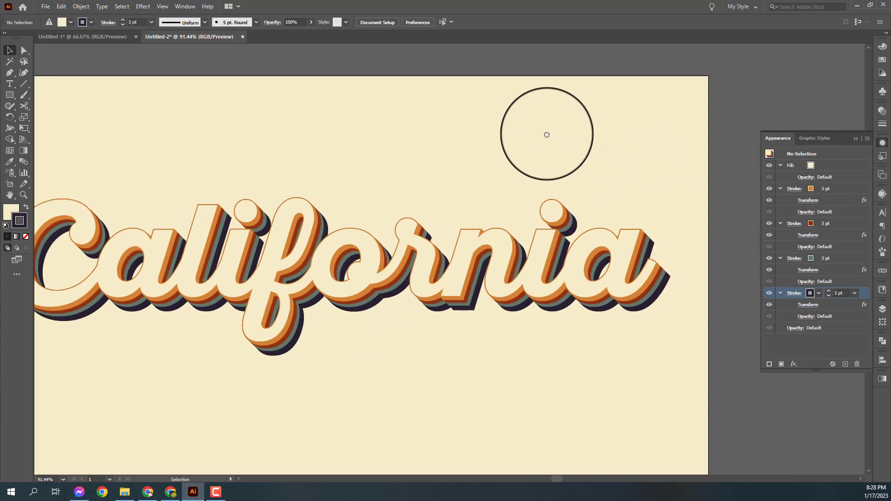
{"action": "key", "text": "ctrl+minus"}
{"action": "scroll", "coordinate": [547, 137], "scroll_direction": "down", "scroll_amount": 1}
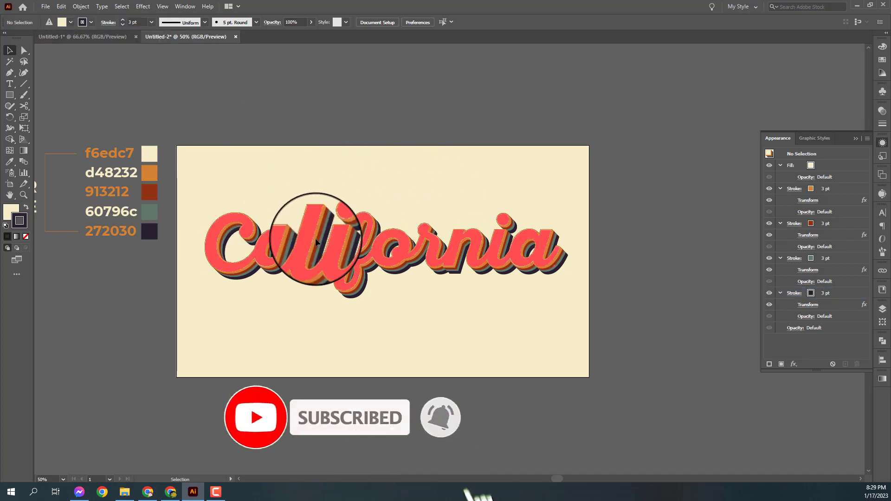
{"action": "key", "text": "ctrl+z"}
{"action": "left_click", "coordinate": [349, 108]}
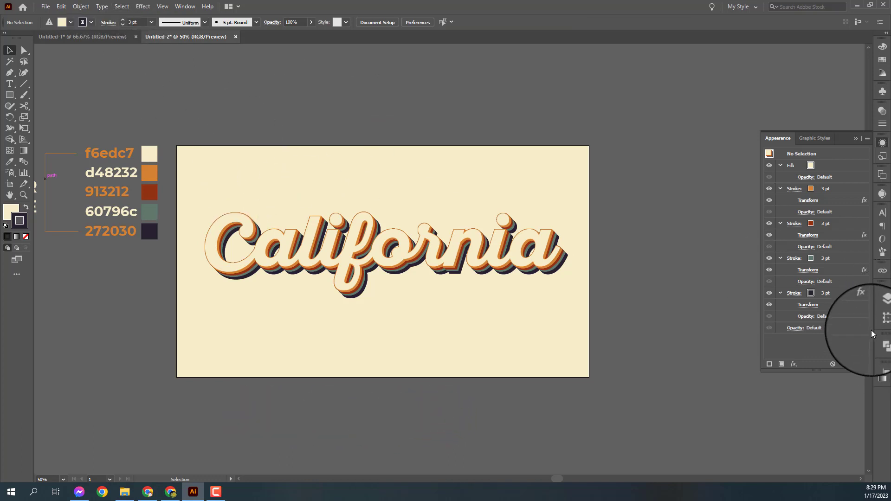
{"action": "left_click", "coordinate": [883, 310]}
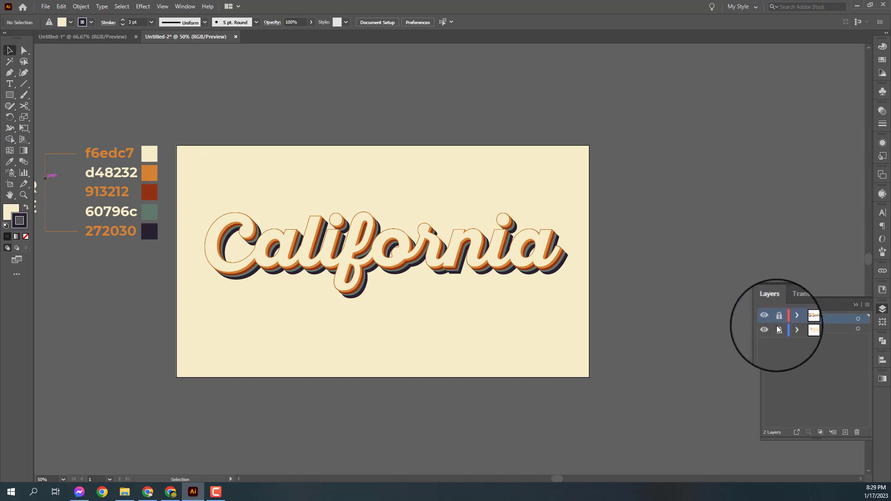
Step: On Layer 1, fill the background rectangle with the orange d48232 swatch using the Eyedropper
{"action": "left_click", "coordinate": [816, 330]}
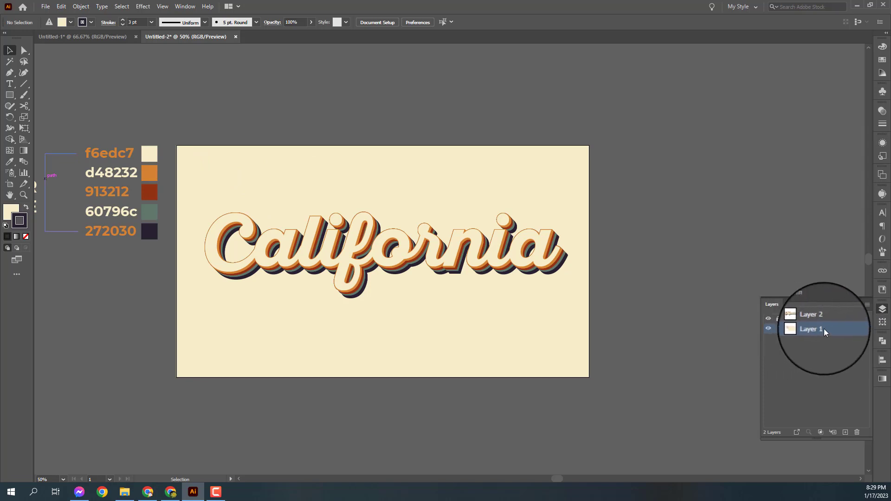
{"action": "left_click", "coordinate": [332, 199]}
{"action": "key", "text": "i"}
{"action": "left_click", "coordinate": [158, 172]}
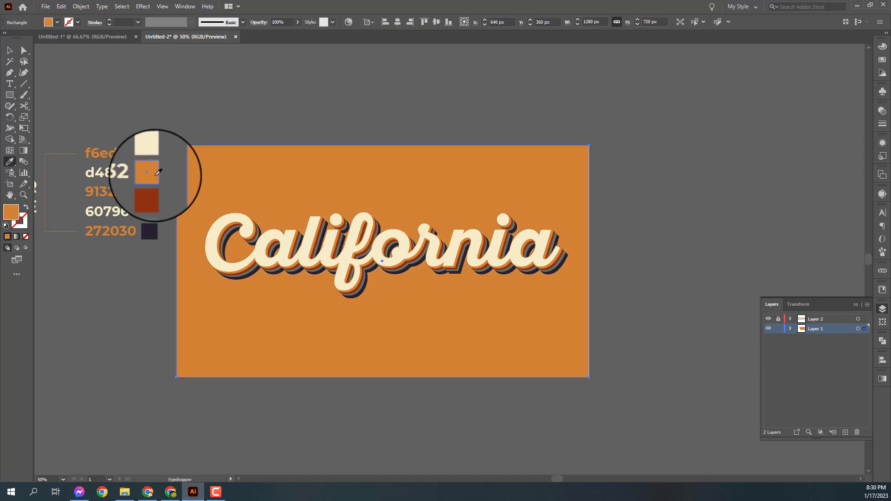
{"action": "key", "text": "v"}
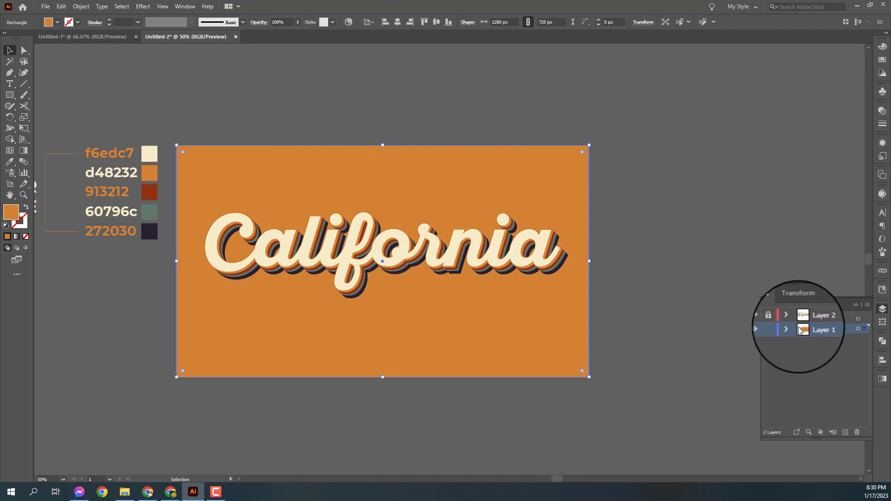
Step: Make an opacity mask on the orange background, uncheck Clip, and enter mask editing
{"action": "left_click", "coordinate": [259, 22]}
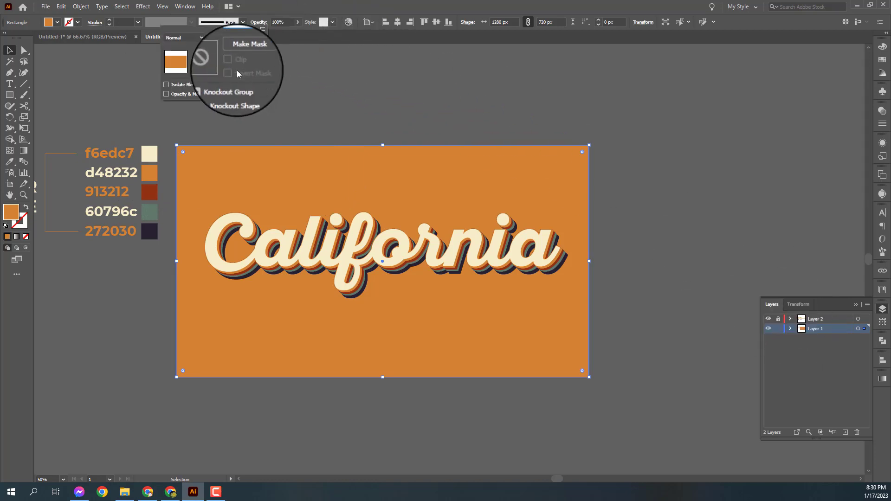
{"action": "left_click", "coordinate": [239, 54]}
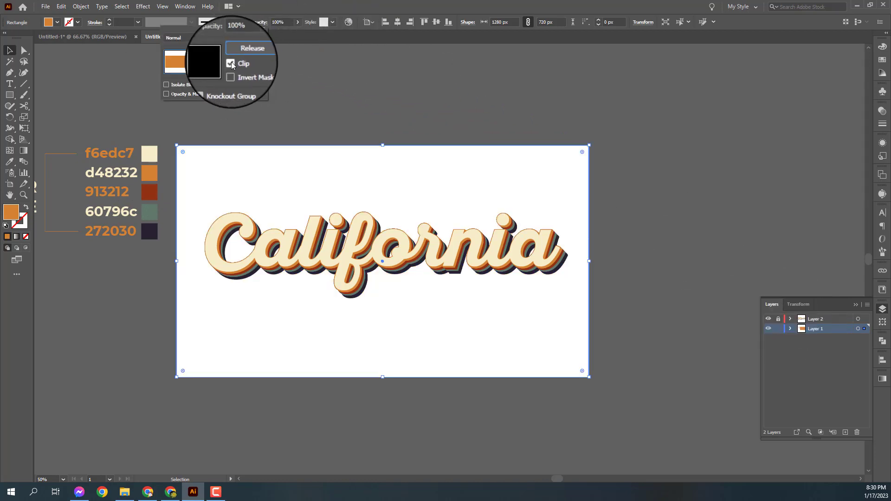
{"action": "left_click", "coordinate": [231, 63]}
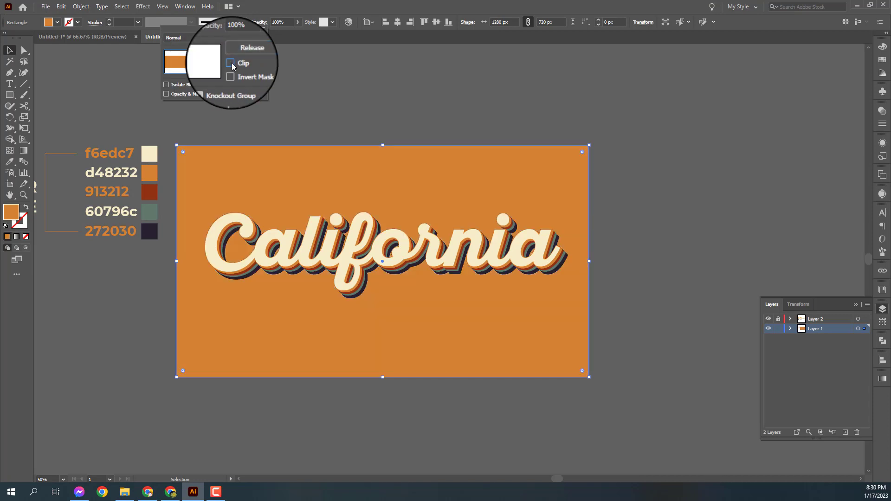
{"action": "left_click", "coordinate": [209, 65]}
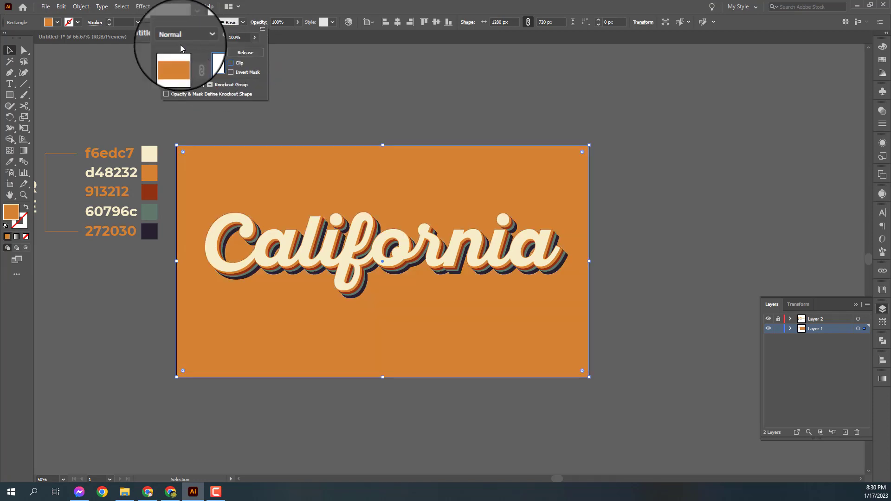
Step: Place the old paper texture into the background mask, stretched to cover the whole artboard
{"action": "left_click", "coordinate": [58, 7]}
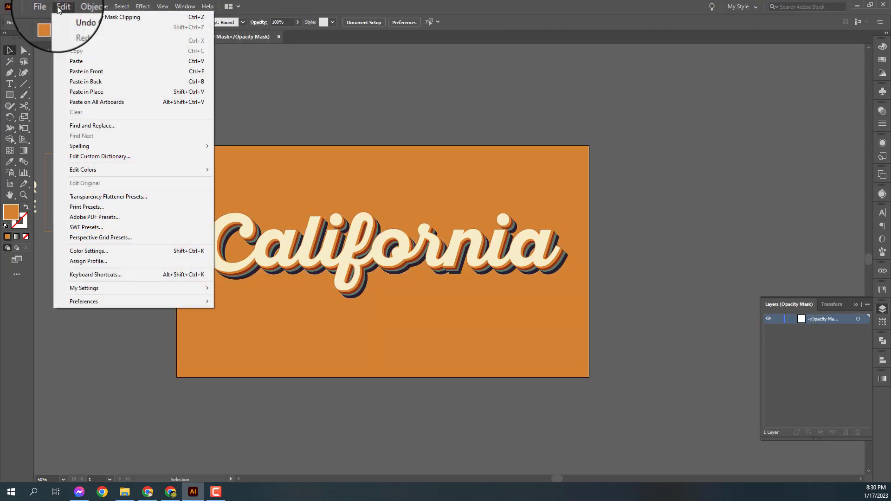
{"action": "left_click", "coordinate": [45, 7]}
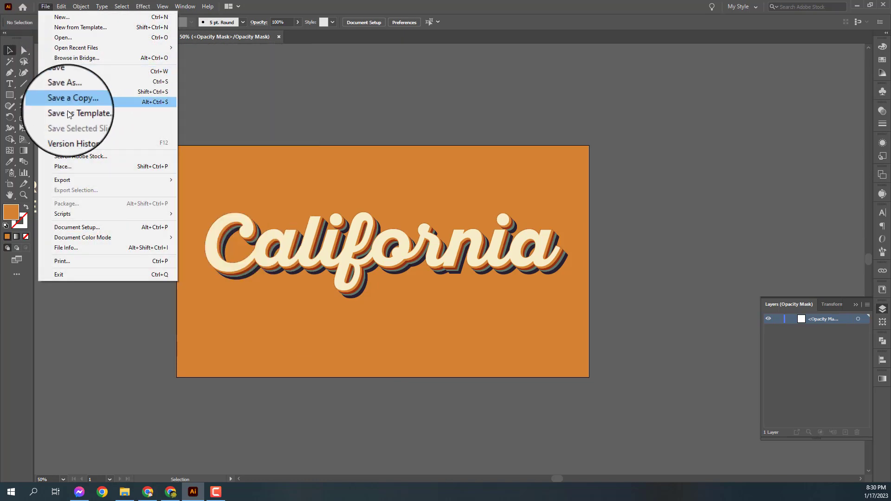
{"action": "left_click", "coordinate": [57, 166]}
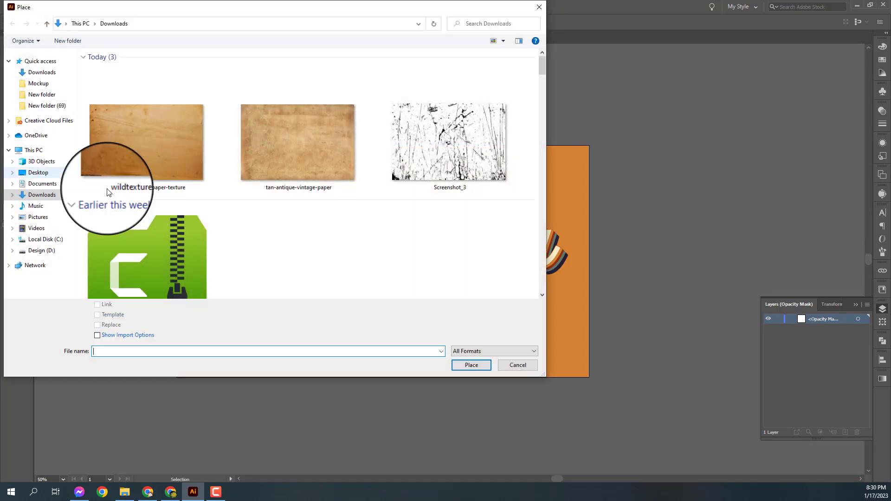
{"action": "double_click", "coordinate": [161, 175]}
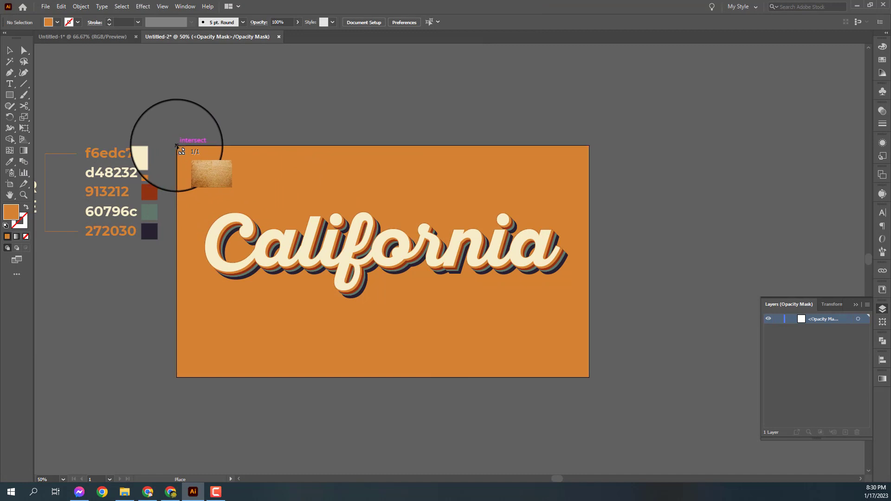
{"action": "left_click_drag", "start_coordinate": [179, 147], "coordinate": [649, 423]}
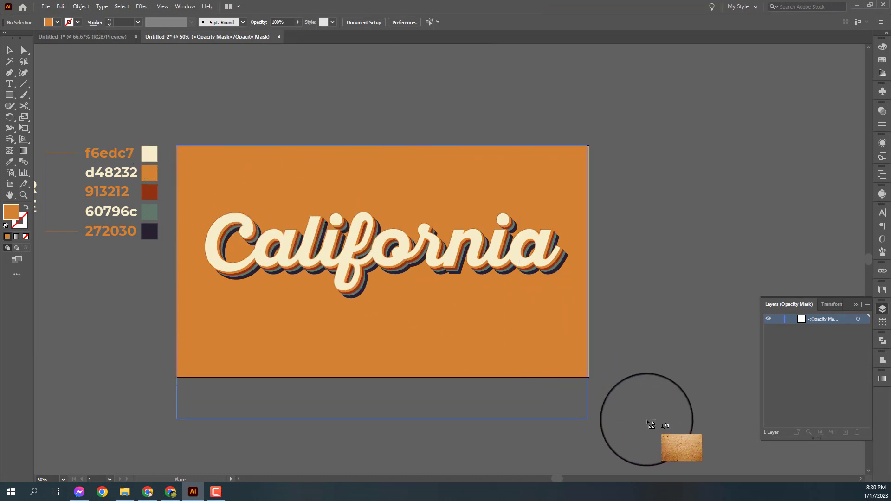
{"action": "left_click_drag", "start_coordinate": [652, 425], "coordinate": [645, 417]}
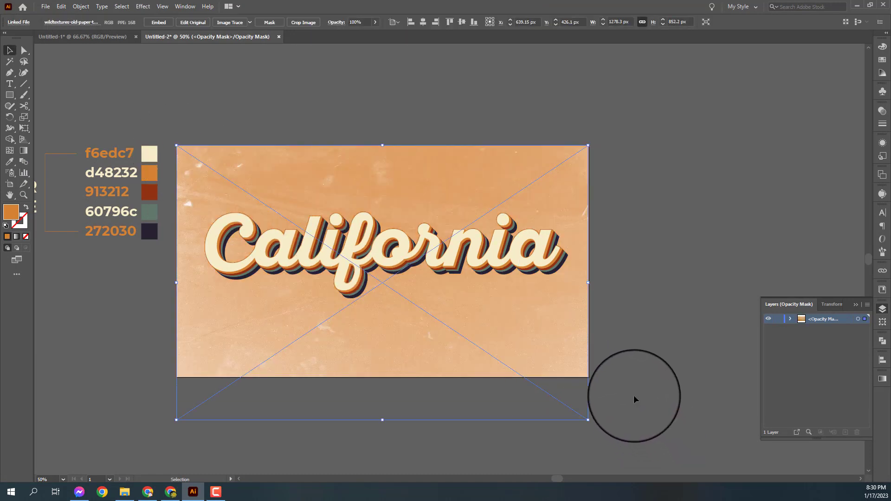
{"action": "left_click", "coordinate": [123, 96]}
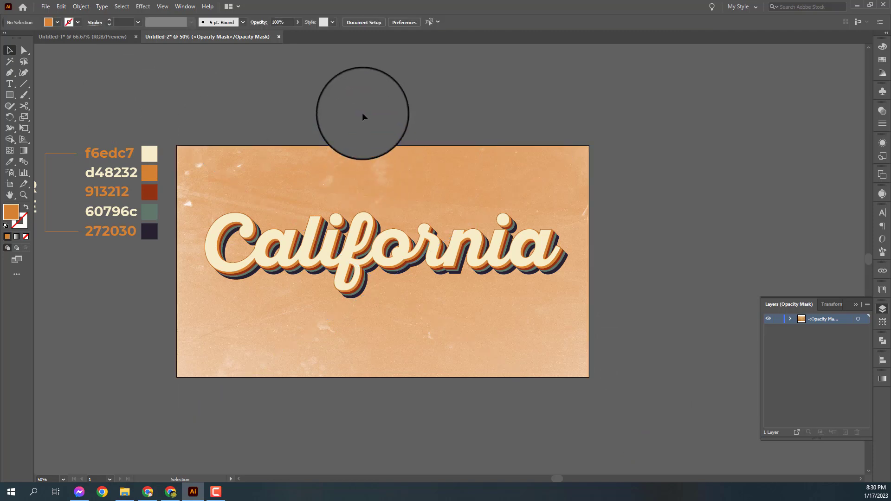
{"action": "key", "text": "ctrl+plus"}
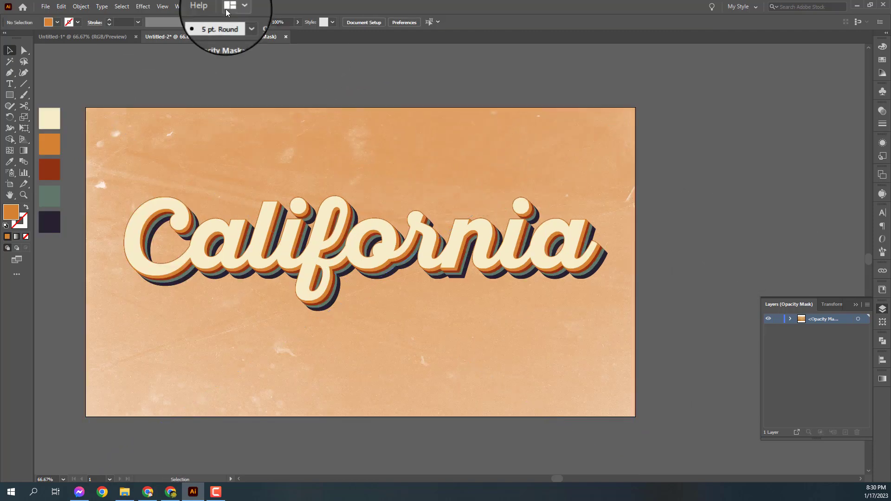
Step: Exit the background's mask editing and lock Layer 1
{"action": "left_click", "coordinate": [254, 22]}
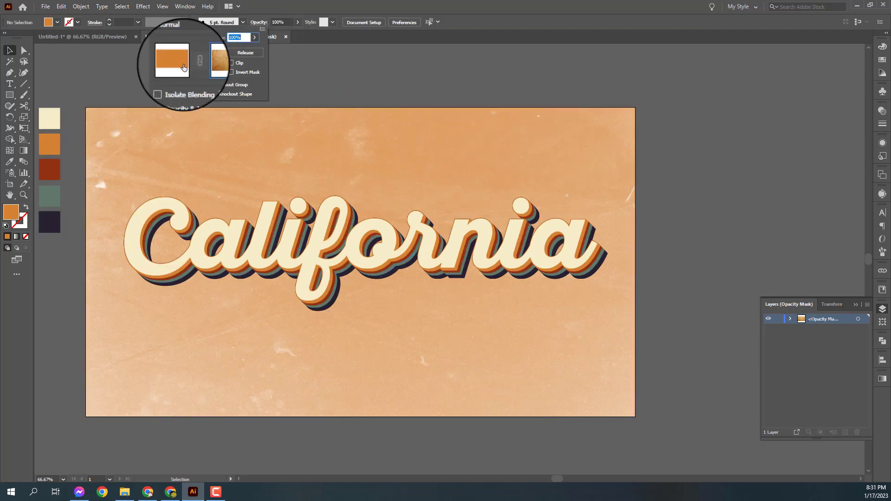
{"action": "left_click", "coordinate": [183, 65]}
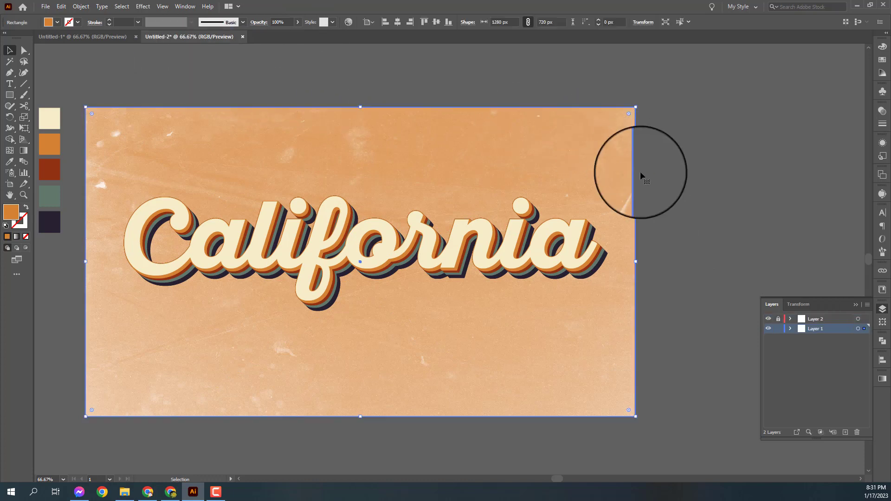
{"action": "left_click", "coordinate": [778, 329]}
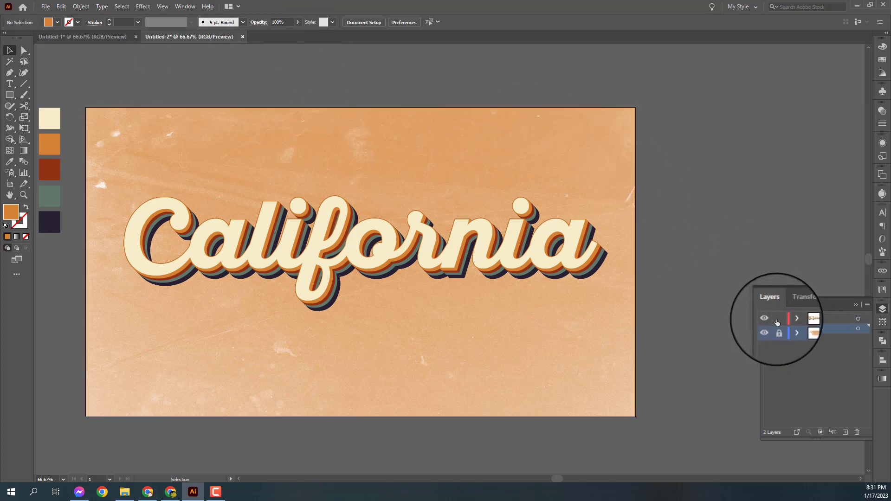
Step: On Layer 2, select the California text and give it an opacity mask with Clip unchecked
{"action": "left_click", "coordinate": [827, 319]}
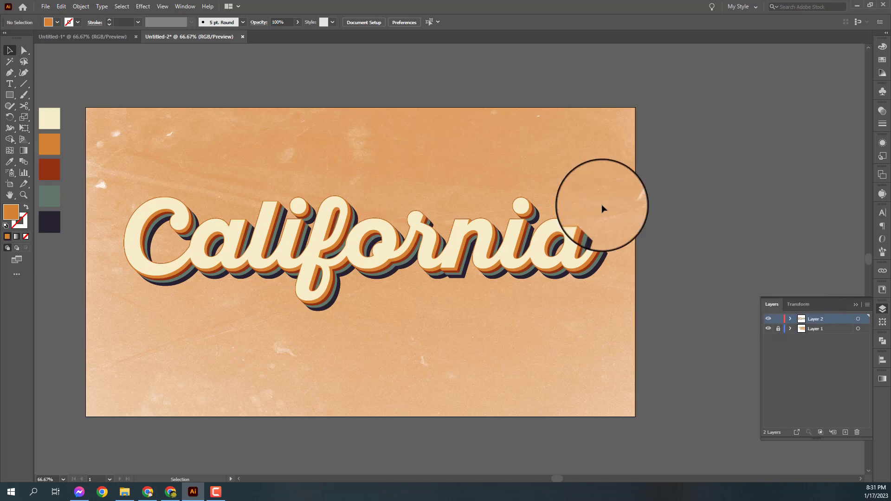
{"action": "left_click", "coordinate": [328, 259]}
{"action": "left_click", "coordinate": [308, 77]}
{"action": "left_click", "coordinate": [293, 235]}
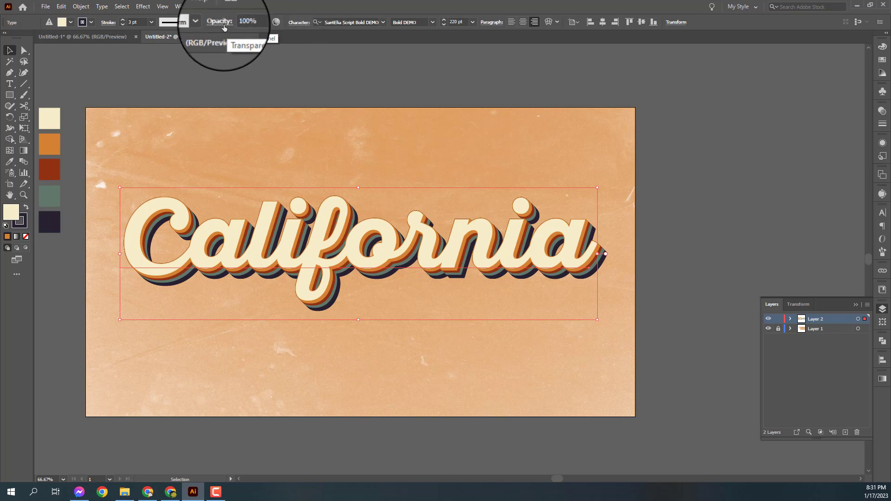
{"action": "left_click", "coordinate": [222, 23]}
{"action": "left_click", "coordinate": [210, 54]}
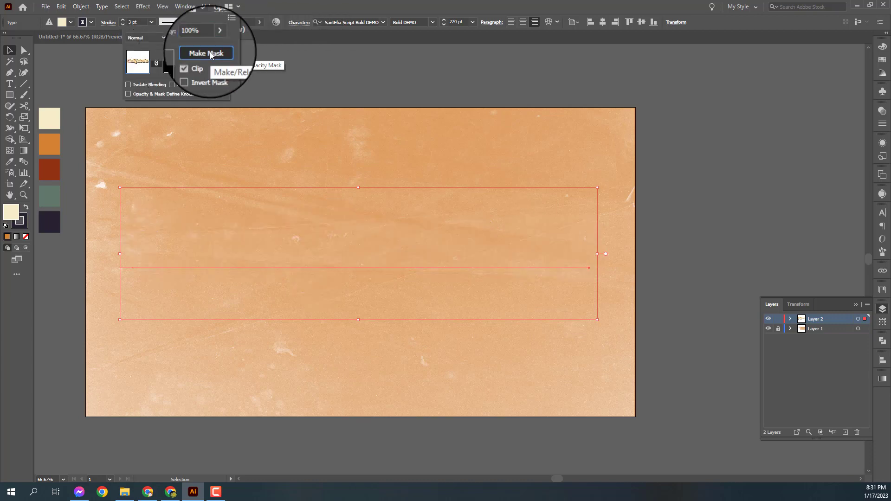
{"action": "left_click", "coordinate": [193, 64]}
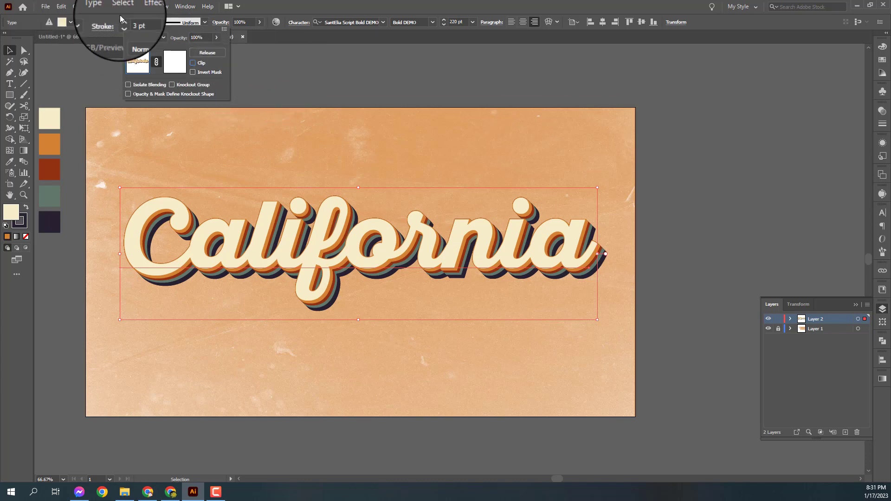
Step: Place the grunge texture image and drag it out on the canvas
{"action": "left_click", "coordinate": [44, 6]}
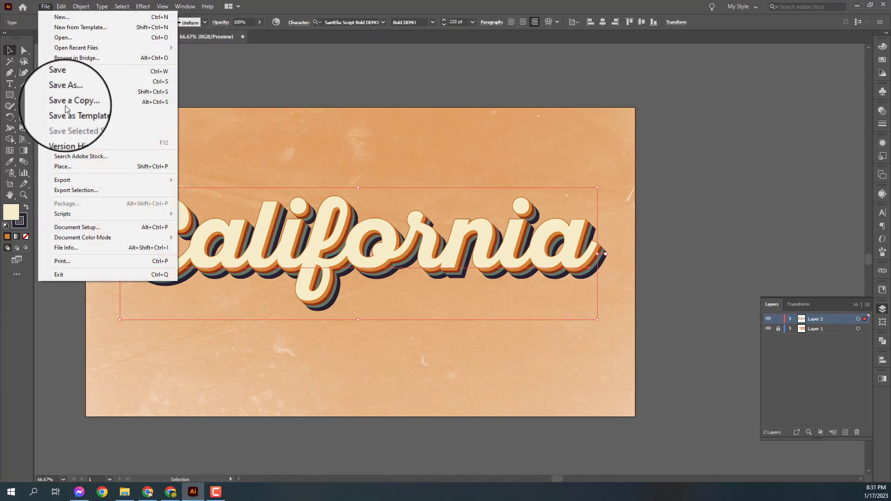
{"action": "left_click", "coordinate": [64, 168]}
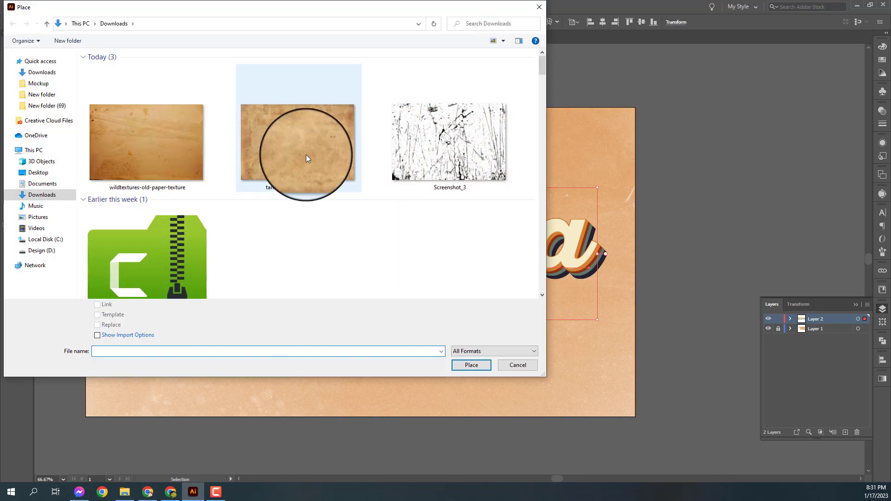
{"action": "double_click", "coordinate": [400, 163]}
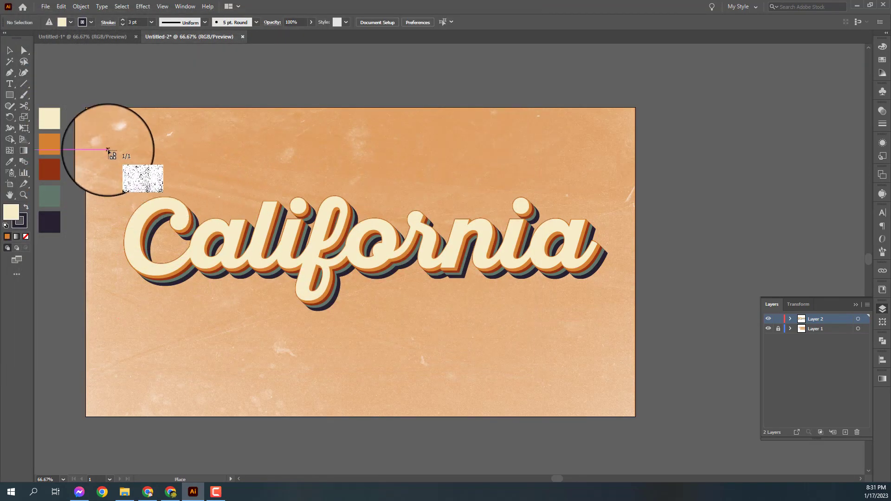
{"action": "left_click_drag", "start_coordinate": [650, 388], "coordinate": [741, 439]}
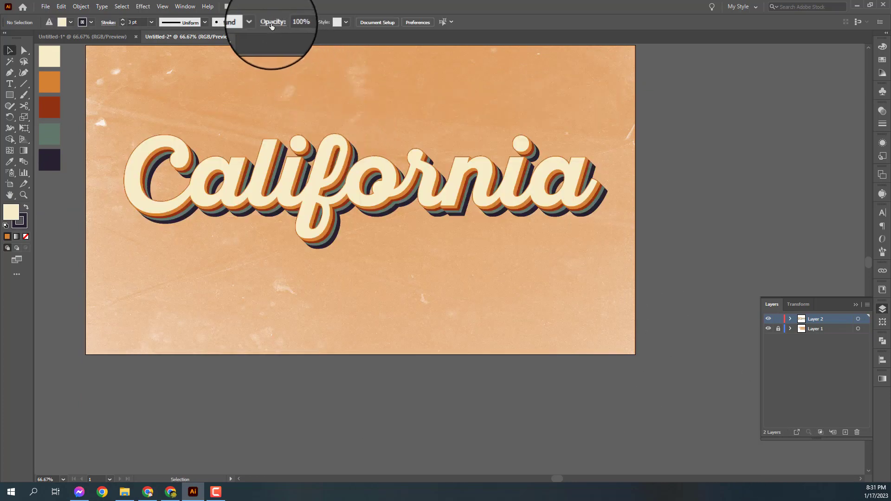
Step: Reselect the California text and bring up its transparency options
{"action": "left_click", "coordinate": [271, 22]}
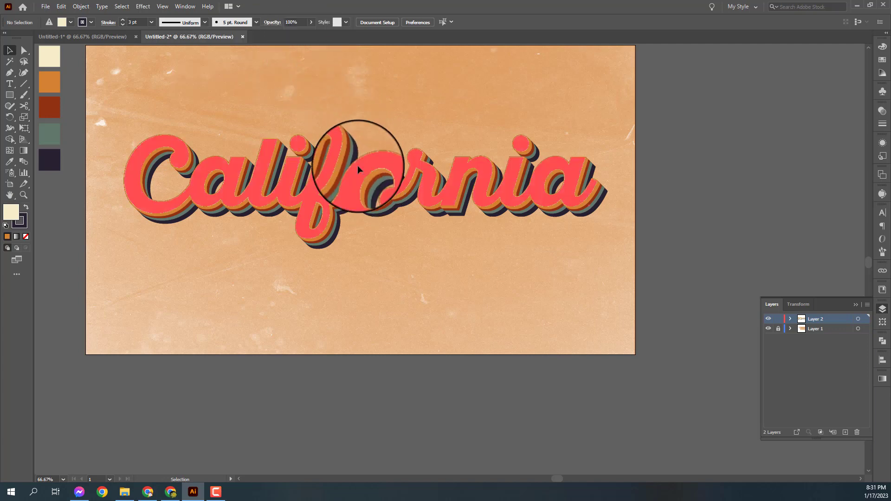
{"action": "left_click", "coordinate": [357, 166]}
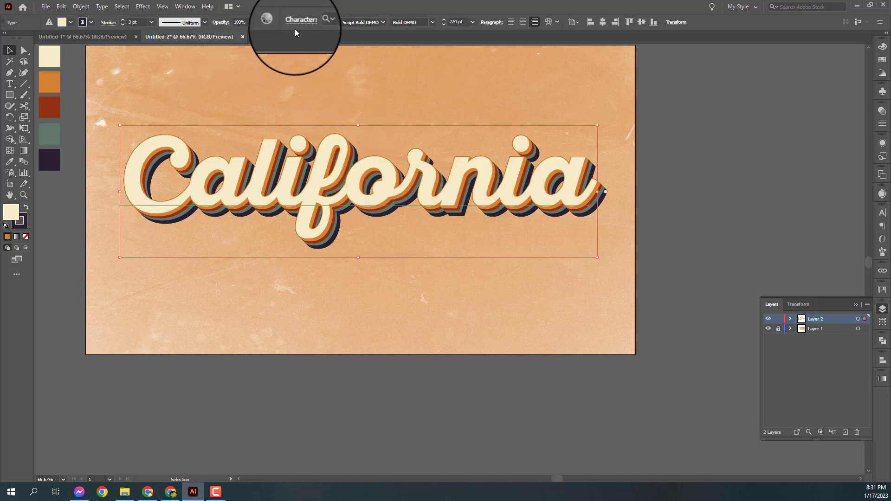
{"action": "left_click", "coordinate": [221, 22]}
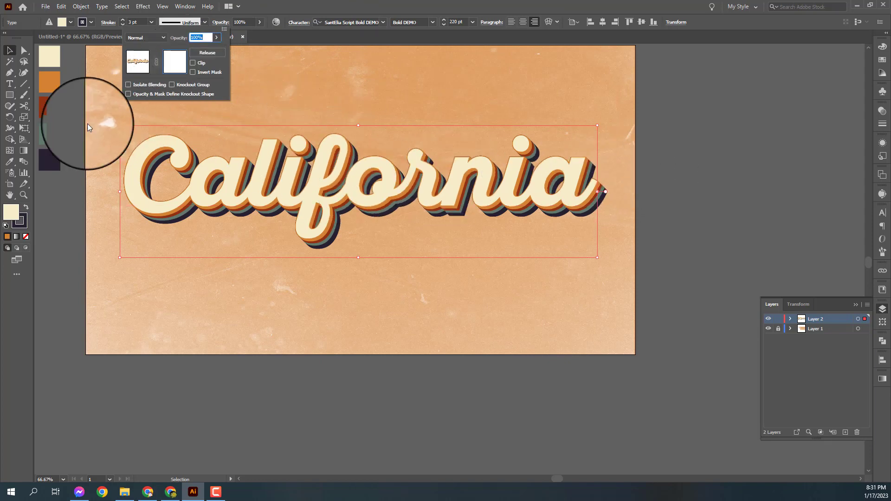
Step: Place the grunge texture in the text's mask, stretched across the whole artboard, and fit the view
{"action": "left_click", "coordinate": [53, 8]}
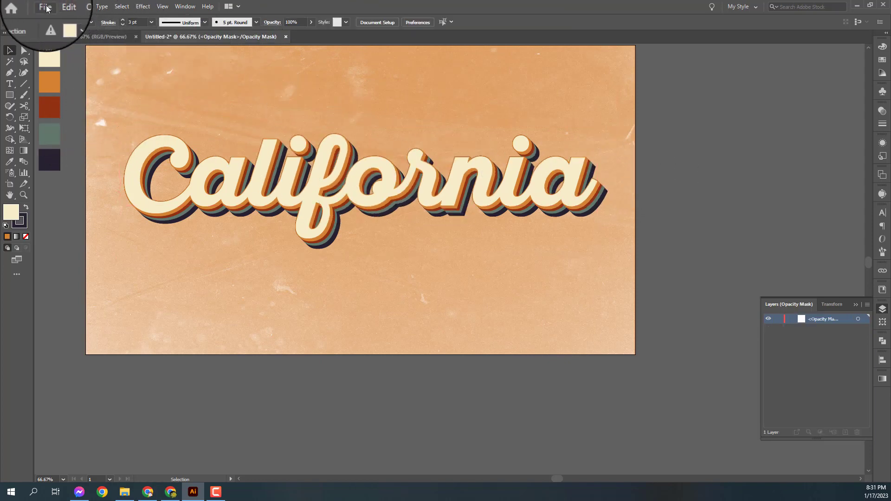
{"action": "left_click", "coordinate": [64, 168]}
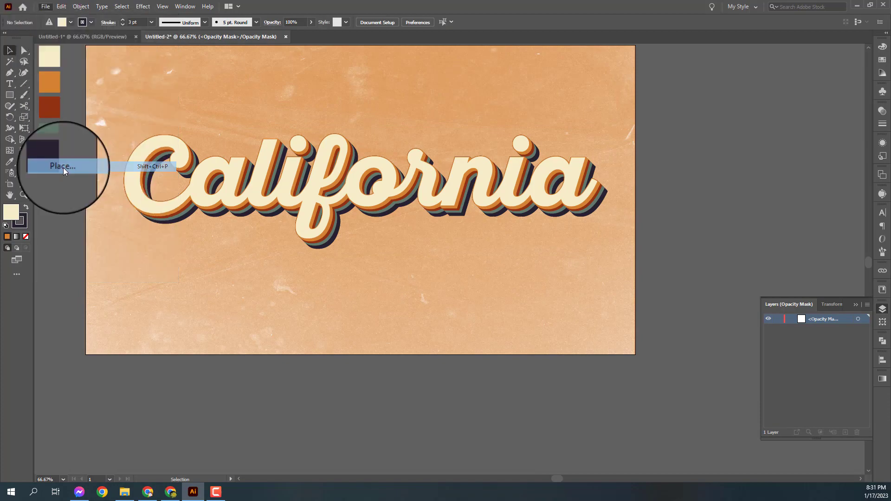
{"action": "double_click", "coordinate": [420, 155]}
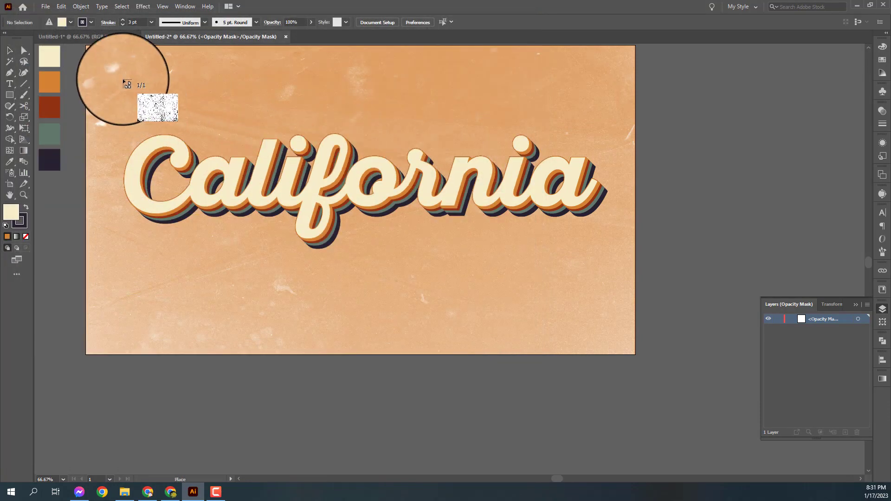
{"action": "left_click_drag", "start_coordinate": [105, 60], "coordinate": [763, 371]}
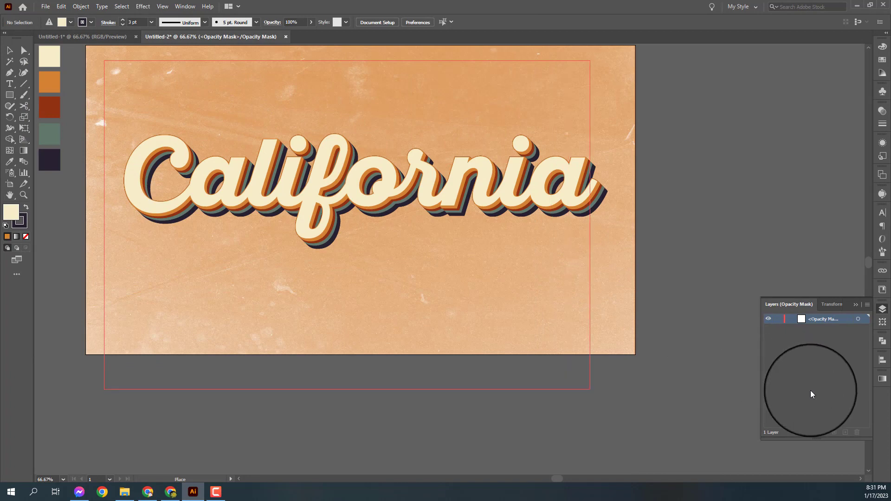
{"action": "left_click_drag", "start_coordinate": [763, 371], "coordinate": [830, 399]}
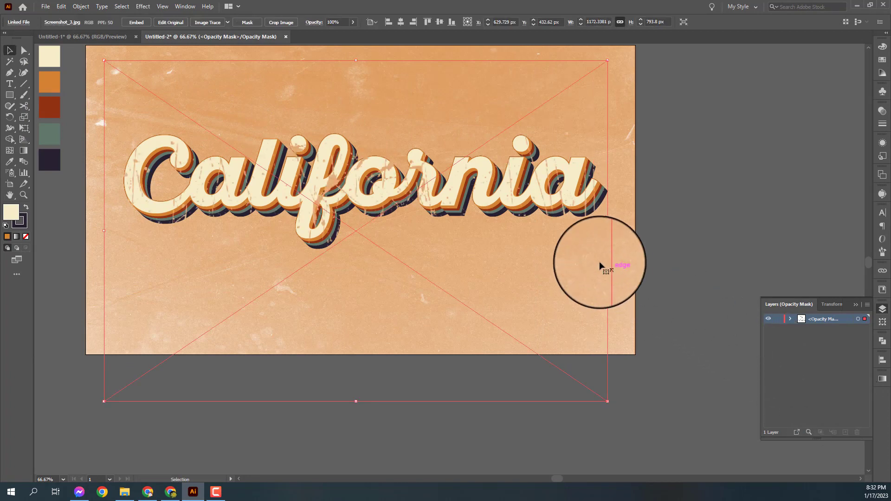
{"action": "left_click", "coordinate": [672, 242]}
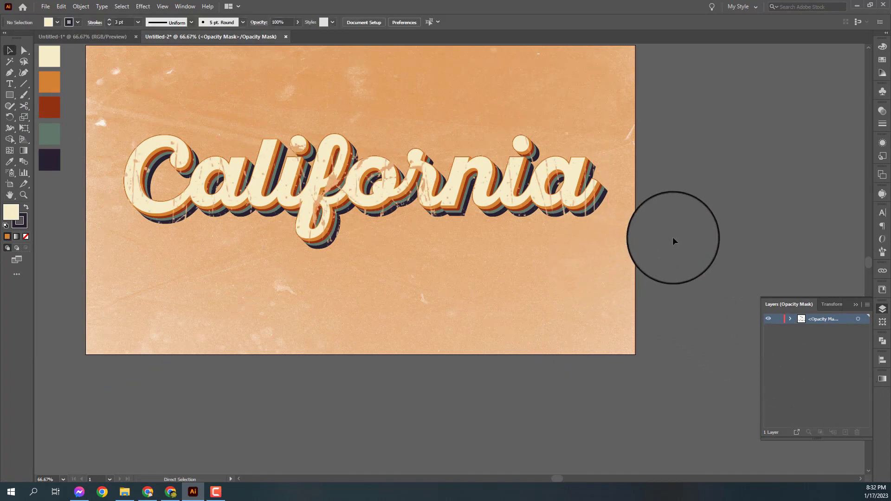
{"action": "key", "text": "ctrl+0"}
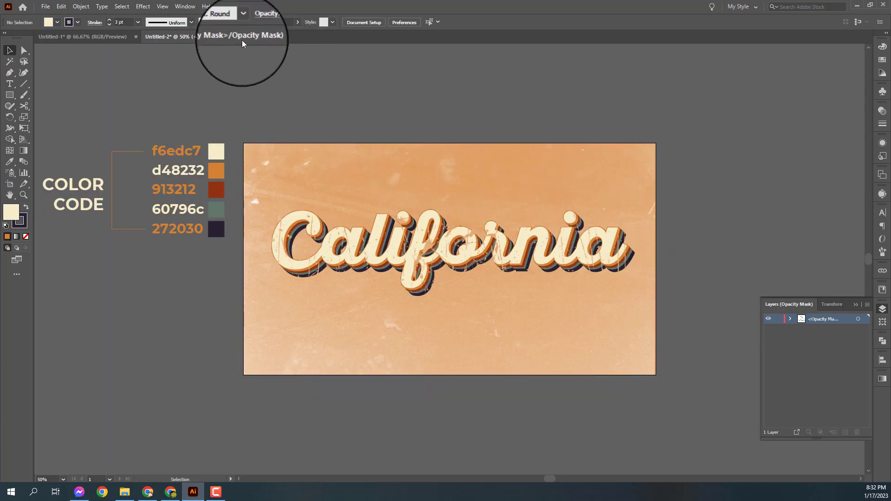
Step: Exit mask editing back to the artwork and reselect the California text
{"action": "left_click", "coordinate": [429, 195]}
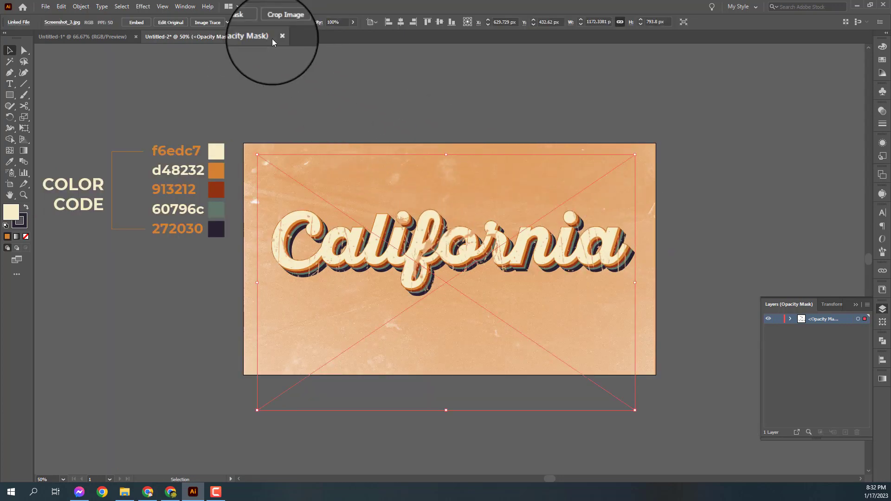
{"action": "left_click", "coordinate": [309, 22]}
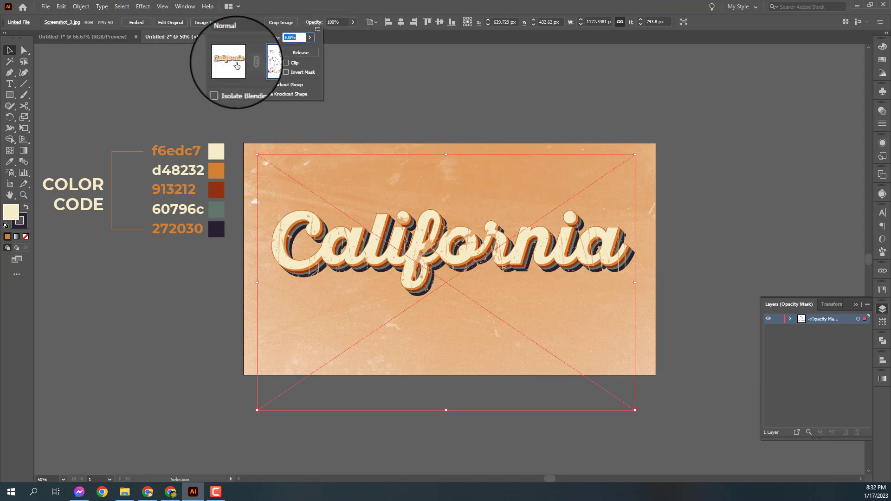
{"action": "left_click", "coordinate": [233, 65]}
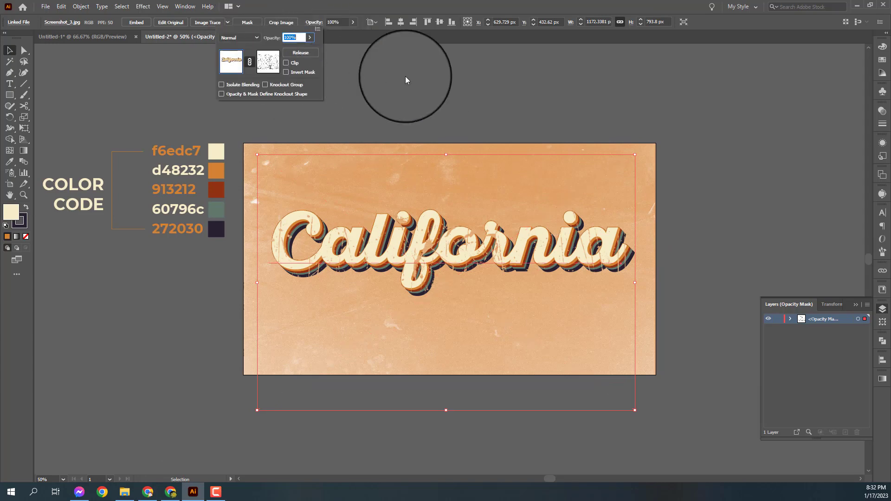
{"action": "left_click", "coordinate": [378, 250]}
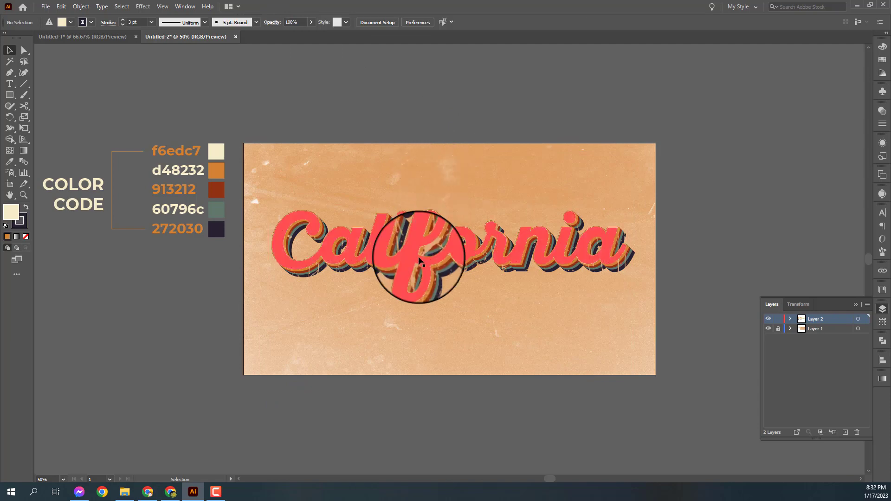
{"action": "key", "text": "t"}
{"action": "key", "text": "a"}
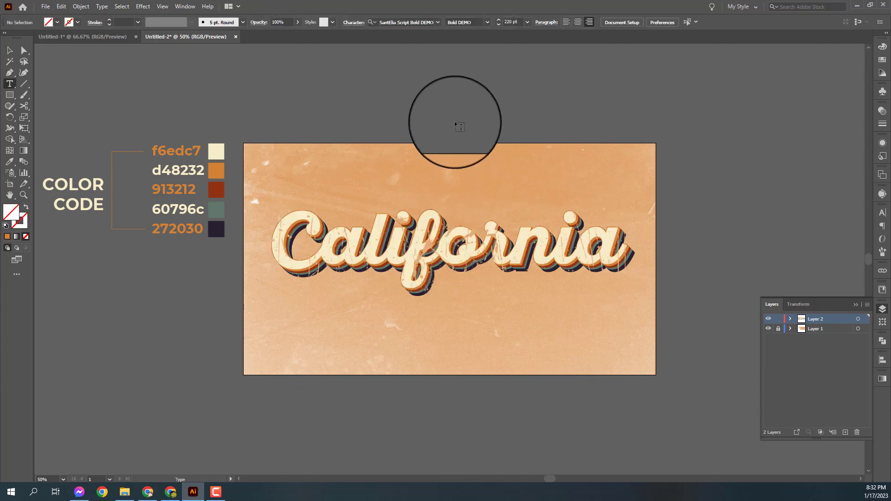
{"action": "left_click", "coordinate": [10, 50]}
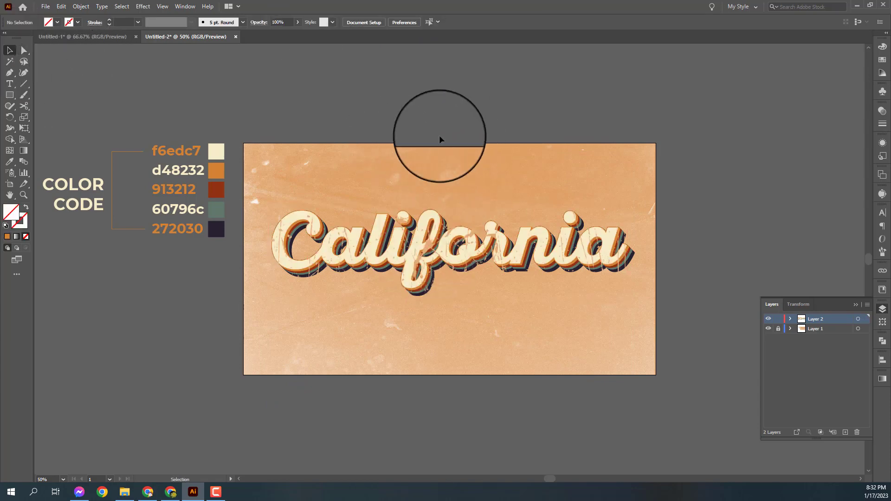
{"action": "left_click", "coordinate": [439, 244]}
{"action": "key", "text": "ctrl+plus"}
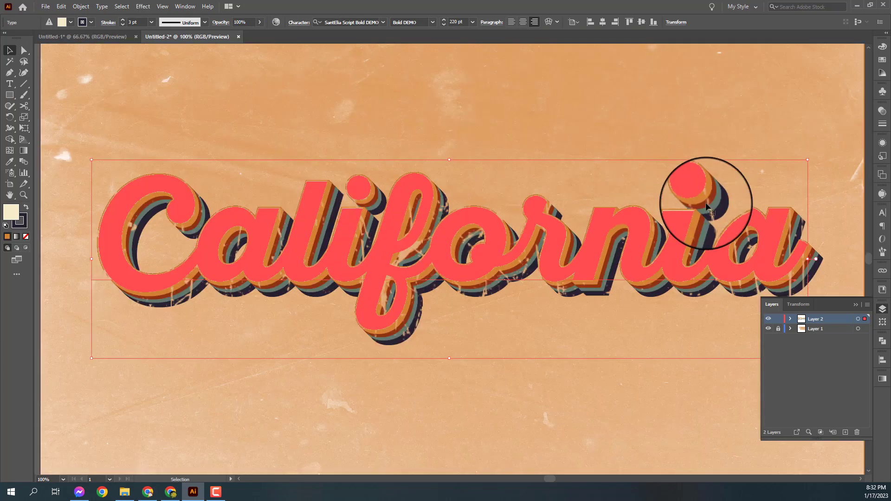
{"action": "key", "text": "ctrl+0"}
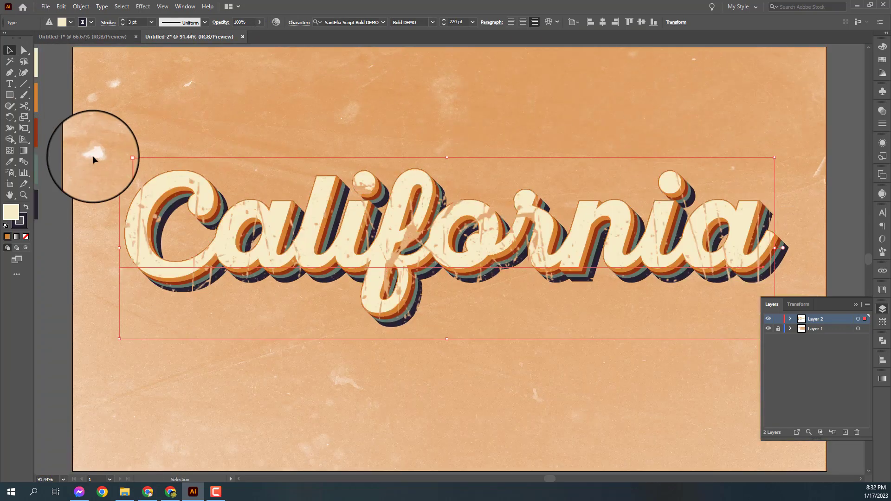
{"action": "key", "text": "ctrl+shift+a"}
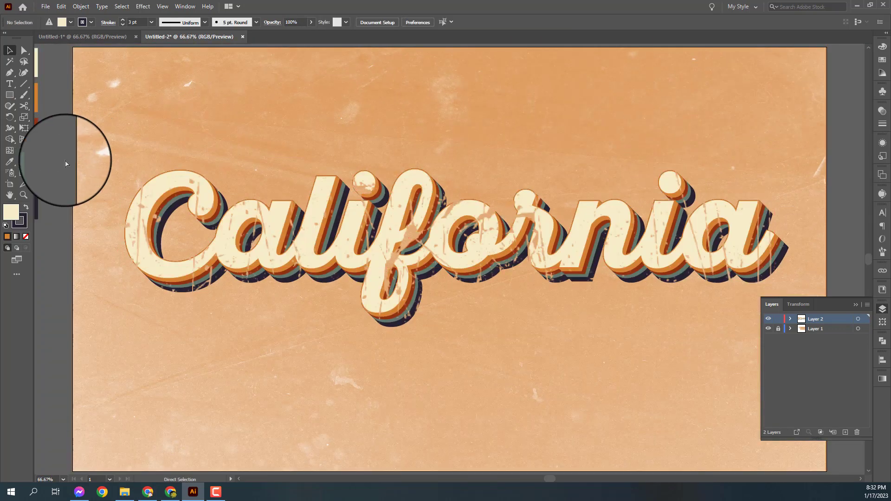
{"action": "key", "text": "ctrl+minus"}
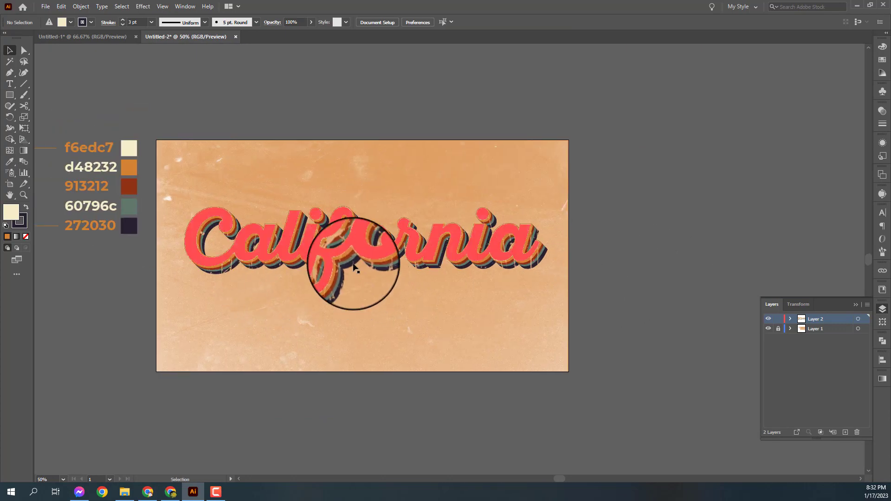
{"action": "left_click", "coordinate": [352, 246]}
{"action": "scroll", "coordinate": [352, 244], "scroll_direction": "up", "scroll_amount": 2}
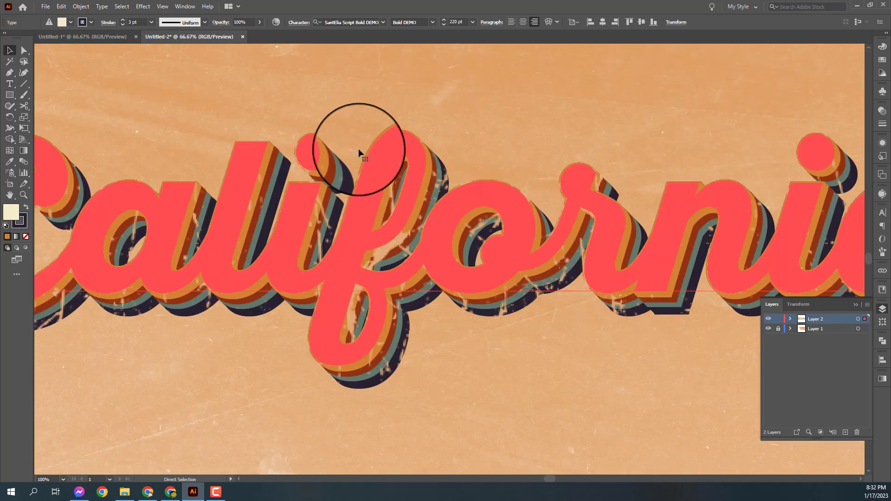
{"action": "key", "text": "ctrl+minus"}
{"action": "key", "text": "ctrl+minus"}
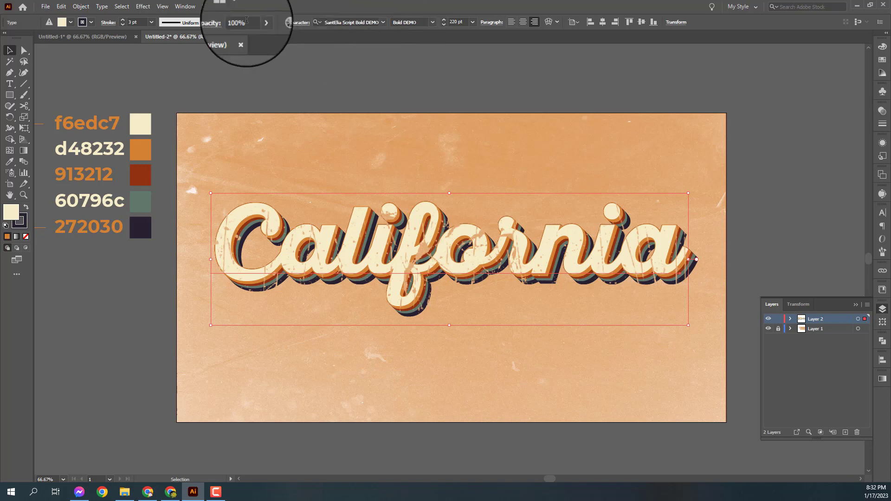
Step: Move the grunge texture upward inside the California mask, then exit mask editing and deselect
{"action": "left_click", "coordinate": [221, 21]}
{"action": "left_click", "coordinate": [191, 67]}
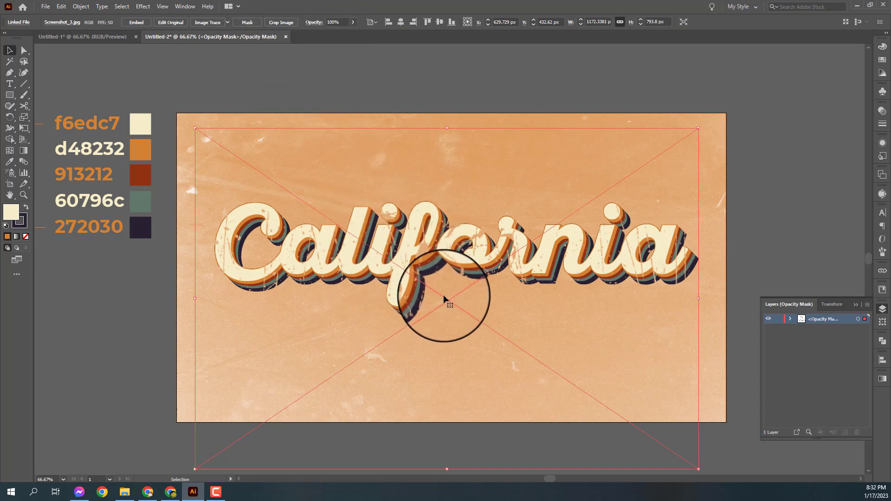
{"action": "left_click_drag", "start_coordinate": [446, 298], "coordinate": [434, 226]}
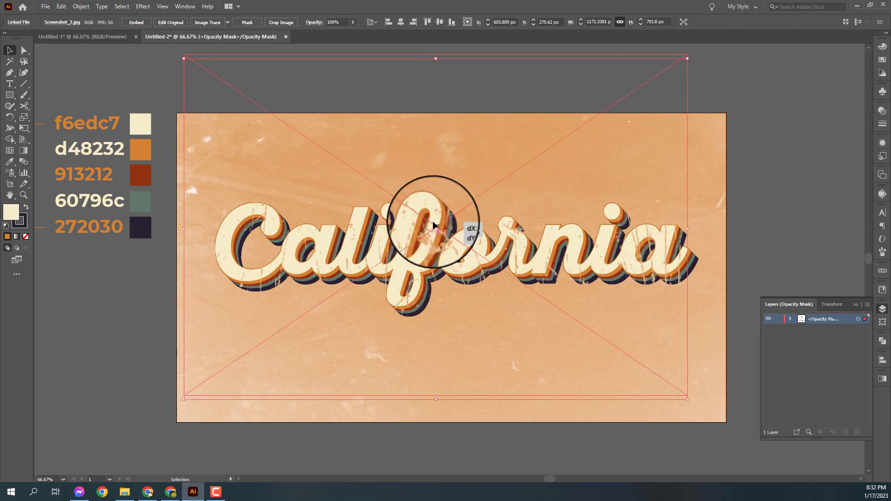
{"action": "left_click_drag", "start_coordinate": [434, 226], "coordinate": [433, 231]}
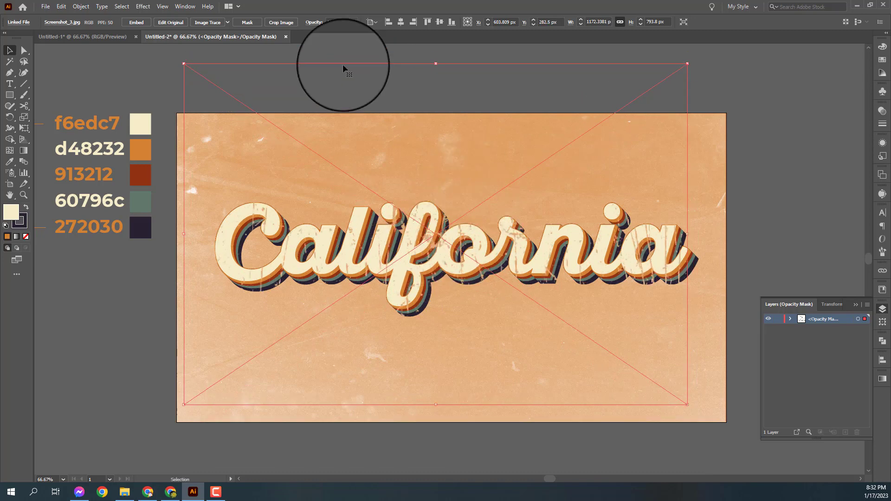
{"action": "left_click", "coordinate": [314, 22]}
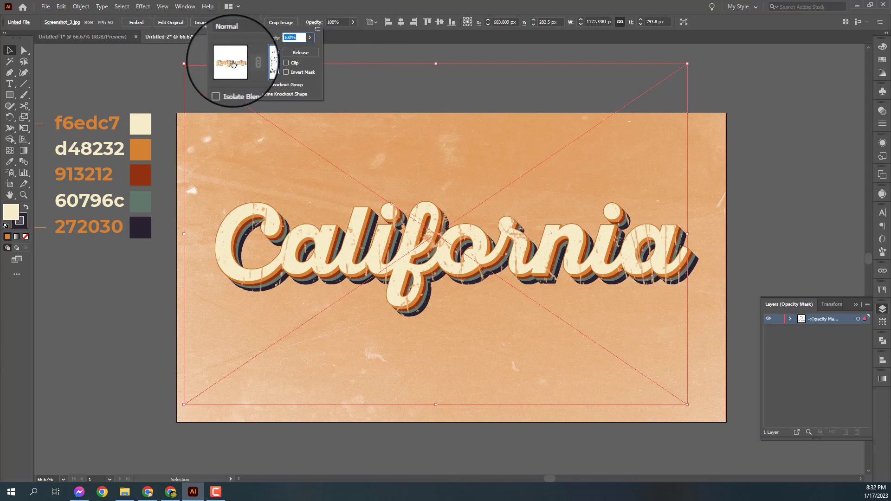
{"action": "left_click", "coordinate": [233, 64]}
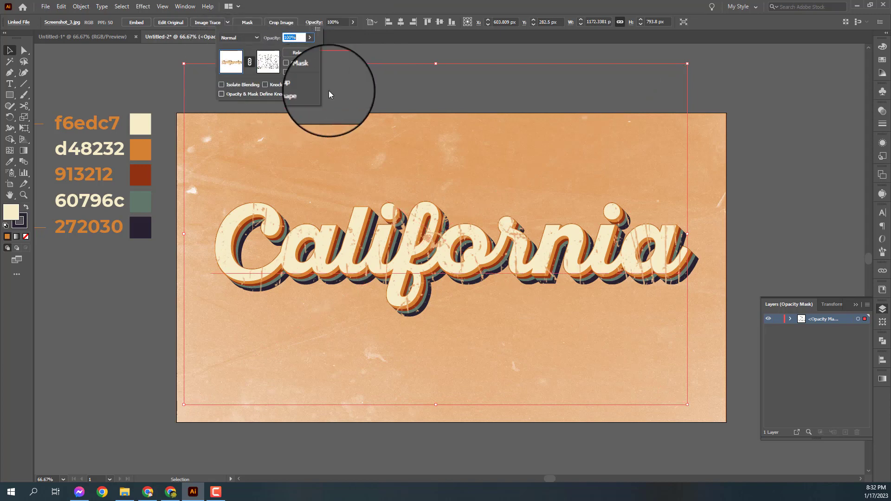
{"action": "left_click", "coordinate": [769, 185]}
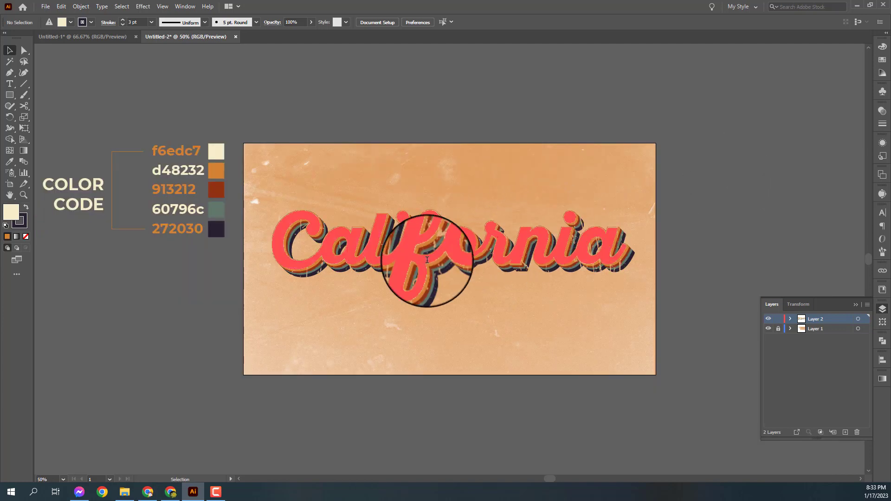
Step: Replace the California wording with 'Vintage'
{"action": "left_click", "coordinate": [427, 278]}
{"action": "double_click", "coordinate": [417, 265]}
{"action": "key", "text": "ctrl+a"}
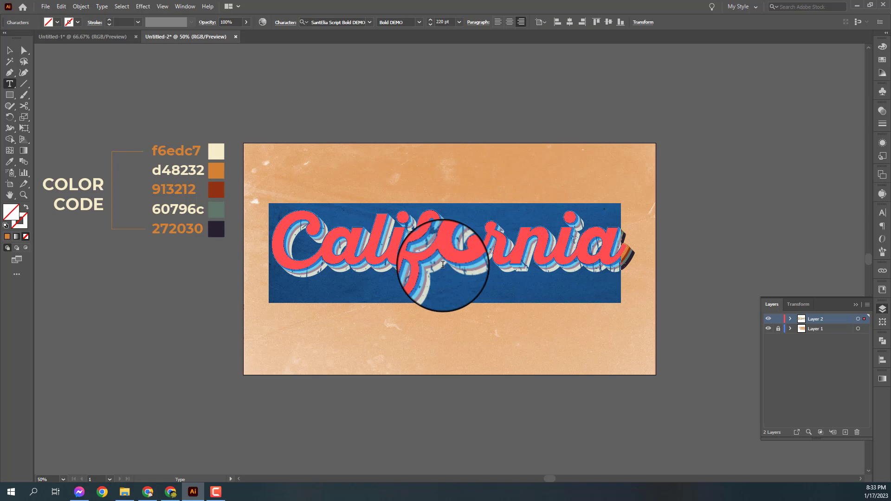
{"action": "key", "text": "BackSpace"}
{"action": "type", "text": "Vi"}
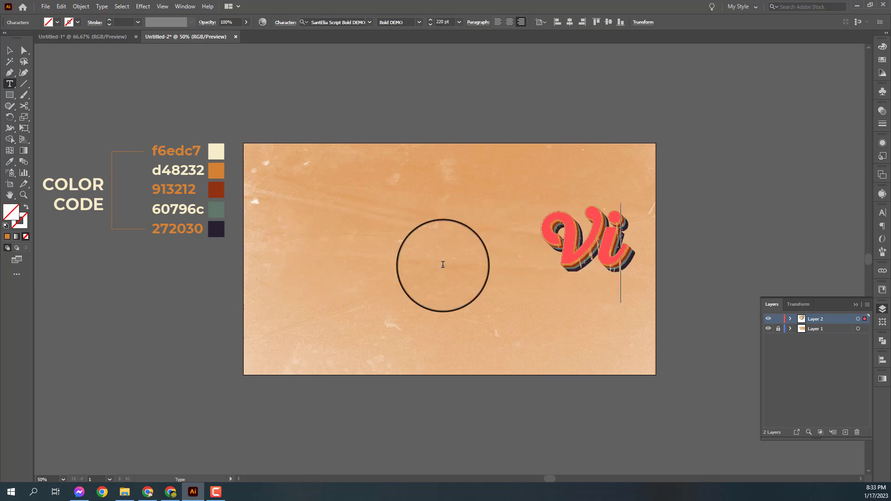
{"action": "type", "text": "ntage"}
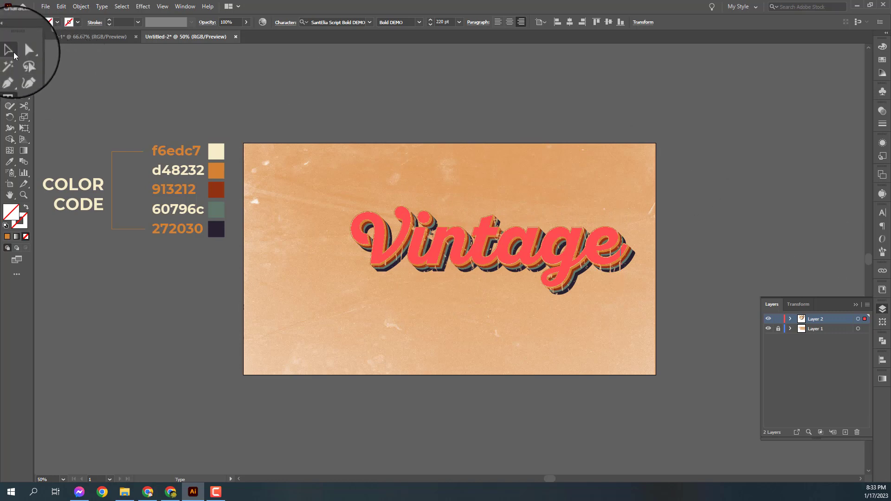
Step: Centre the Vintage text horizontally and vertically on the artboard and scale it up
{"action": "left_click", "coordinate": [10, 49]}
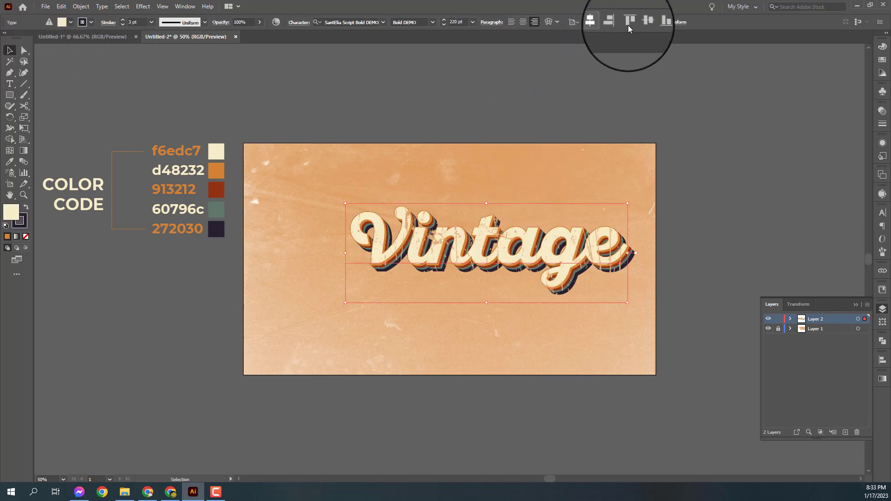
{"action": "left_click", "coordinate": [602, 22]}
{"action": "left_click", "coordinate": [640, 22]}
{"action": "left_click_drag", "start_coordinate": [589, 209], "coordinate": [685, 182]}
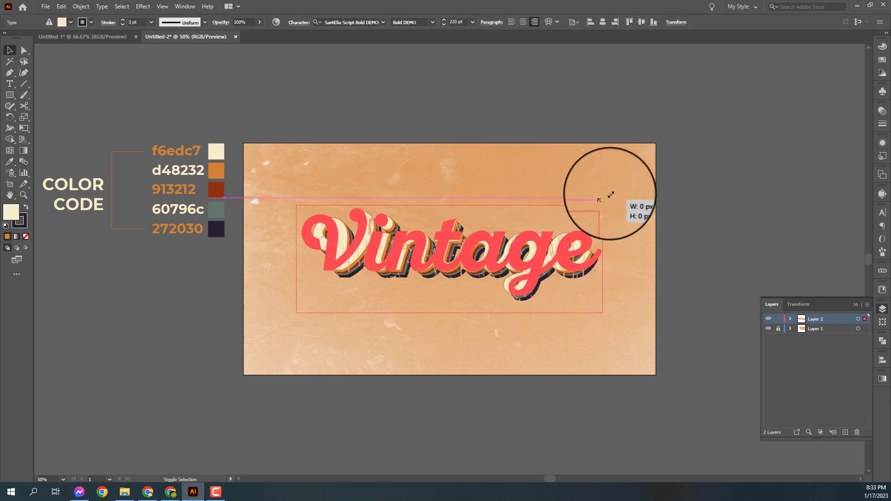
Step: Select the Vintage text and open Recolor Artwork for its five colours
{"action": "left_click", "coordinate": [685, 184]}
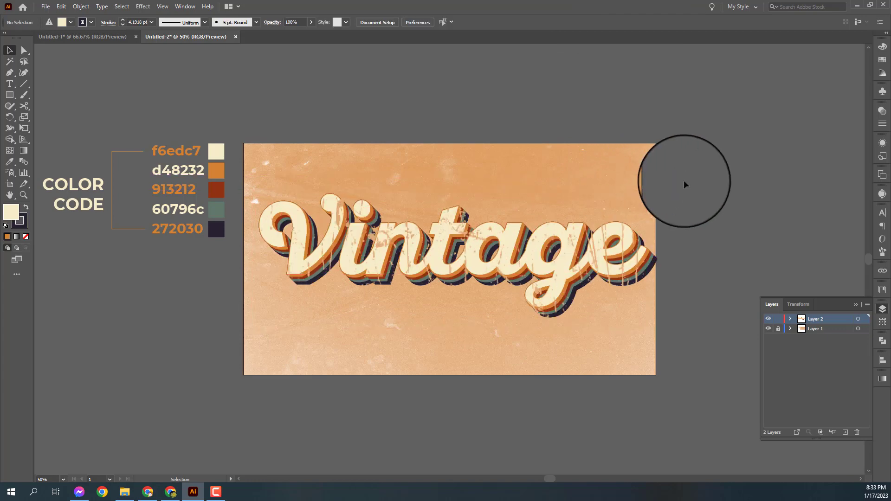
{"action": "left_click", "coordinate": [465, 253]}
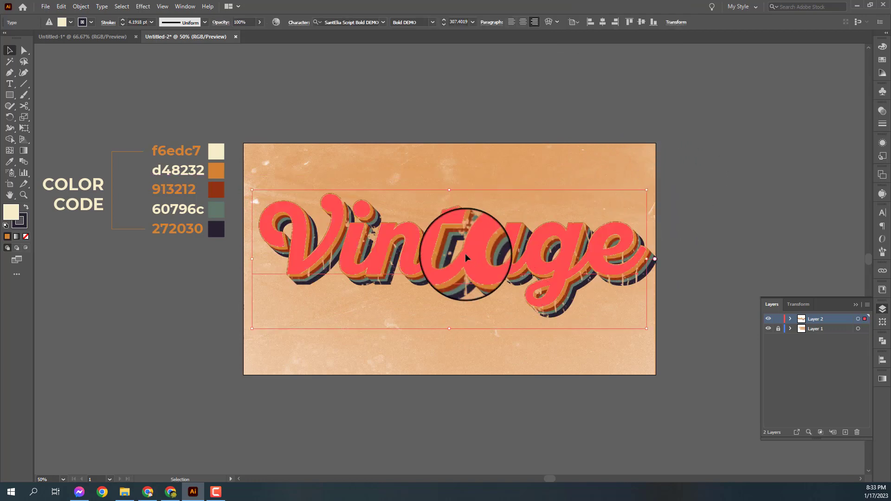
{"action": "left_click", "coordinate": [882, 144]}
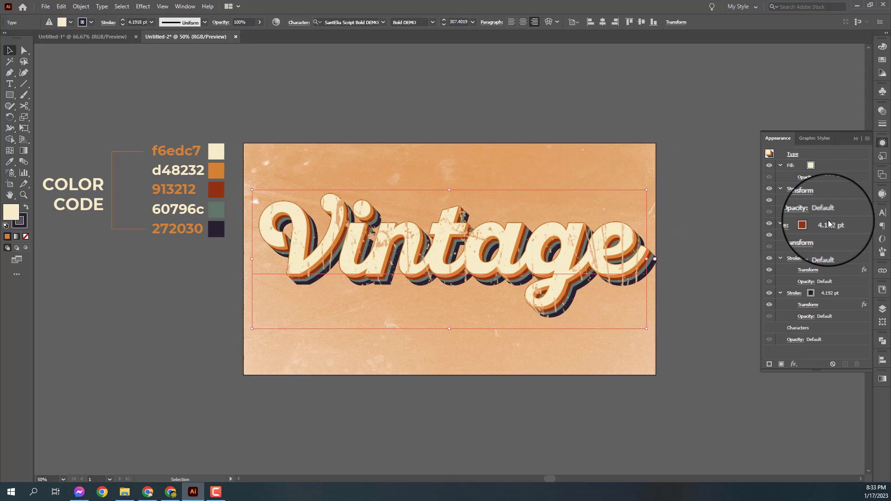
{"action": "left_click", "coordinate": [809, 166]}
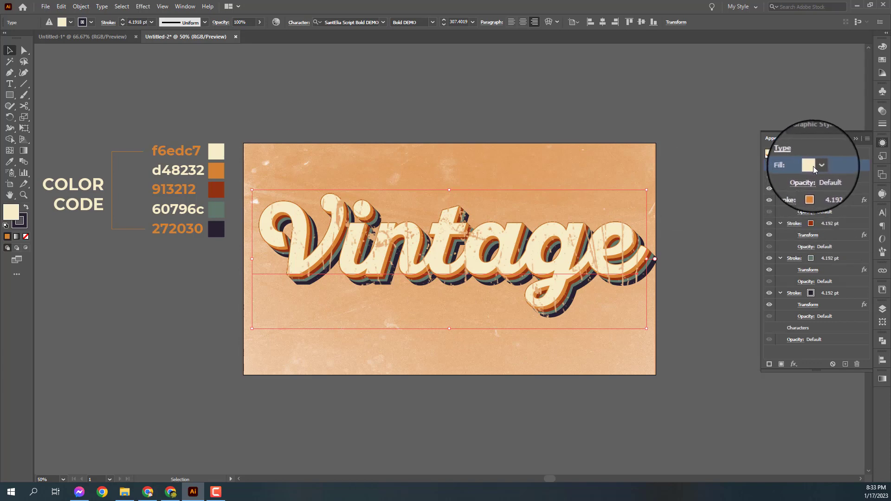
{"action": "left_click", "coordinate": [813, 166]}
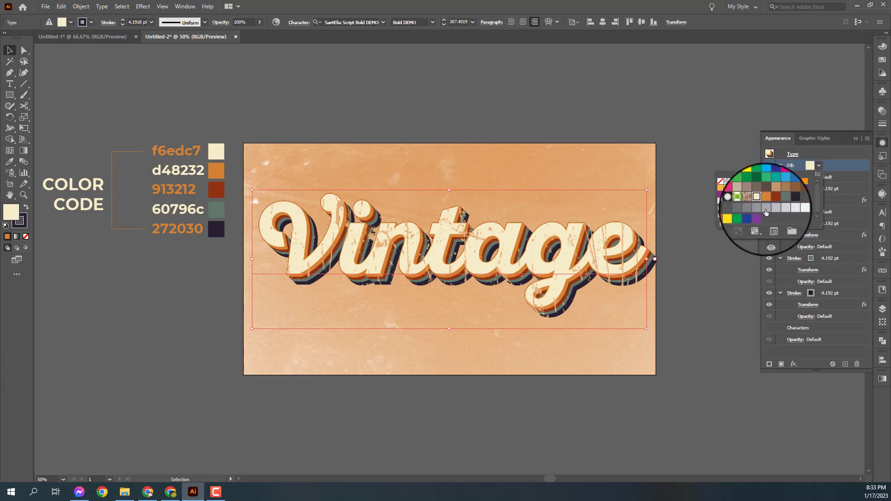
{"action": "left_click", "coordinate": [278, 23]}
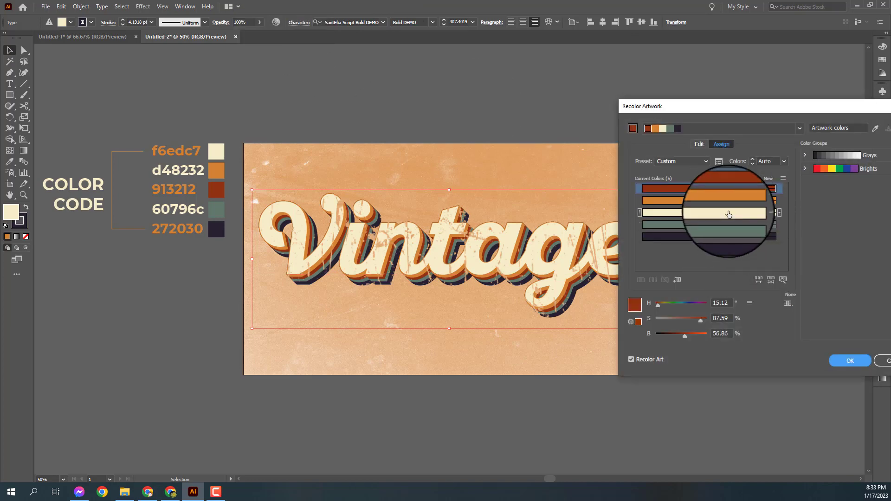
Step: Lower the cream colour's saturation to 18% and apply the recolour
{"action": "left_click", "coordinate": [715, 212]}
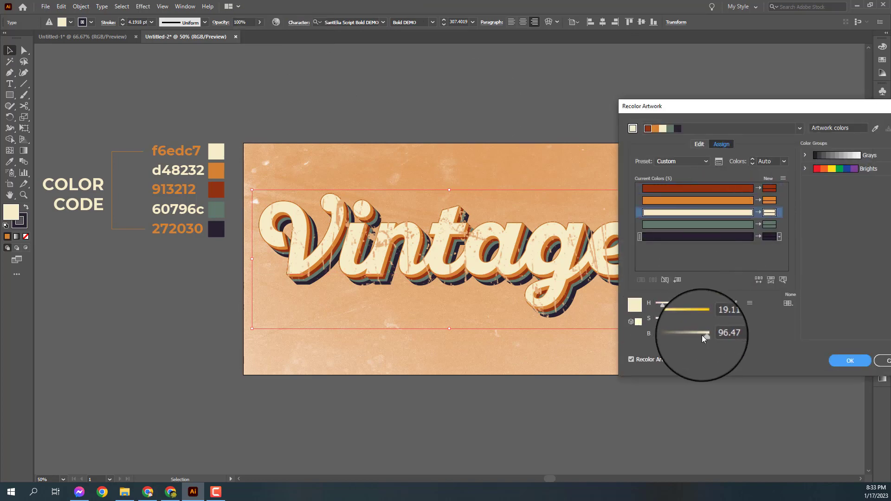
{"action": "mouse_move", "coordinate": [701, 335]}
{"action": "left_mouse_down"}
{"action": "mouse_move", "coordinate": [693, 335]}
{"action": "mouse_move", "coordinate": [704, 335]}
{"action": "left_mouse_up"}
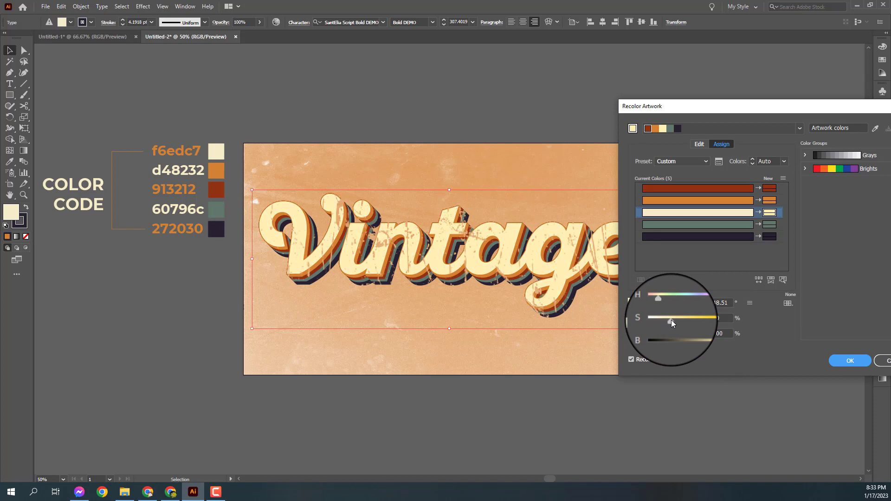
{"action": "mouse_move", "coordinate": [671, 319]}
{"action": "left_mouse_down"}
{"action": "mouse_move", "coordinate": [656, 319]}
{"action": "mouse_move", "coordinate": [667, 319]}
{"action": "left_mouse_up"}
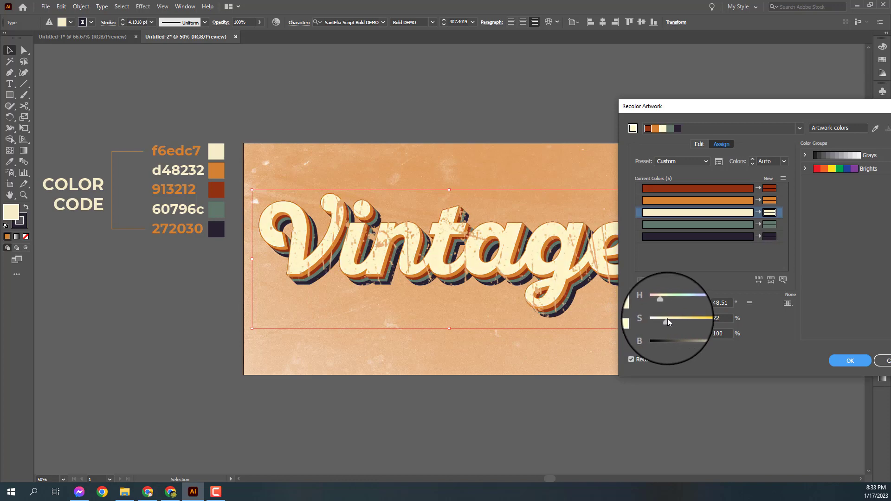
{"action": "left_click_drag", "start_coordinate": [667, 318], "coordinate": [665, 318]}
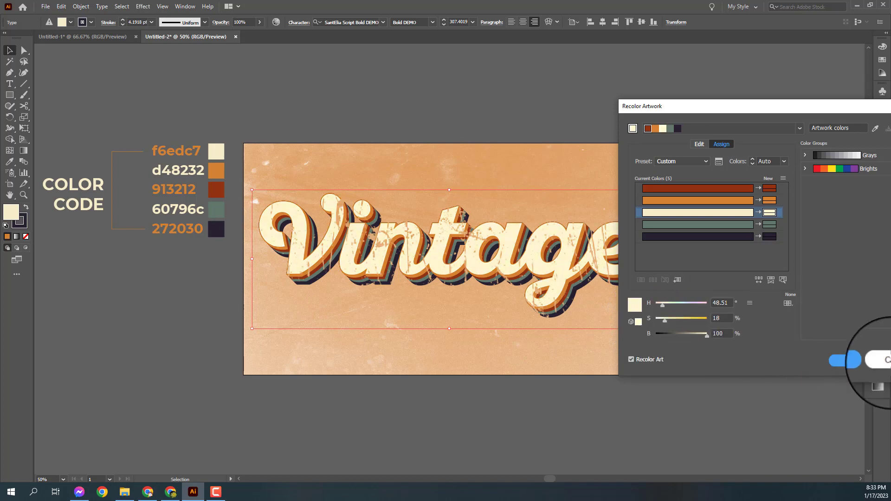
{"action": "left_click", "coordinate": [851, 362]}
Step: Apply the recolour, deselect the text, and zoom in to inspect the distressed lettering
{"action": "left_click", "coordinate": [562, 113]}
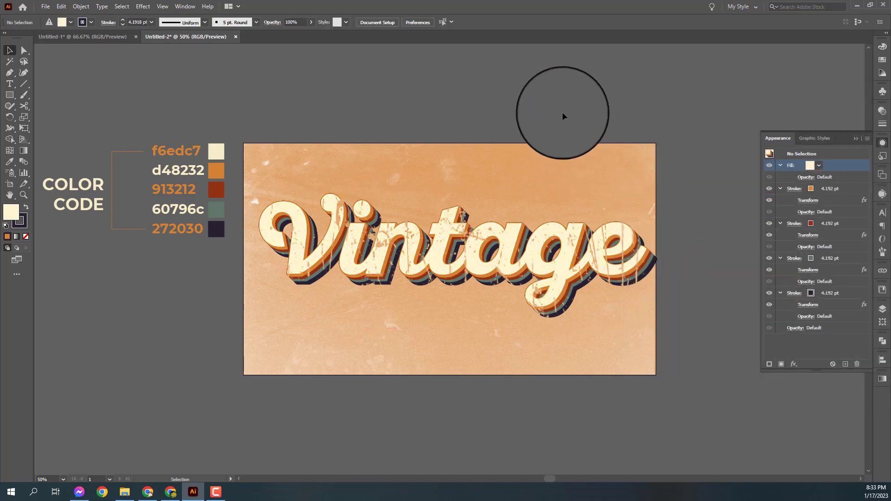
{"action": "key", "text": "ctrl+0"}
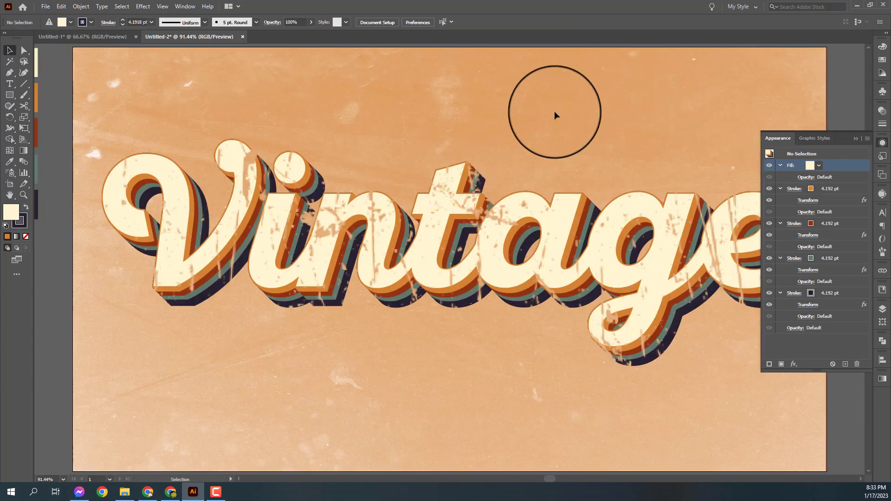
{"action": "key", "text": "ctrl+minus"}
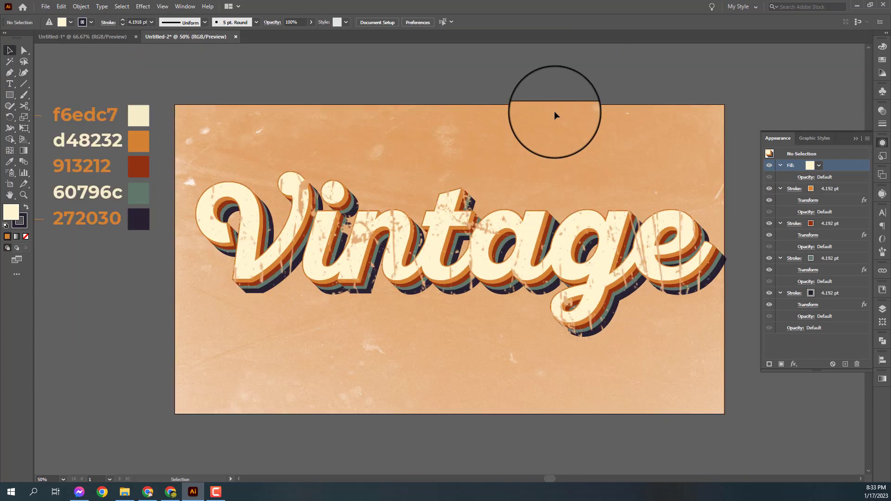
{"action": "key", "text": "ctrl+minus"}
Step: Retype the 'Vintage' title as 'California', keeping its layered retro style
{"action": "key", "text": "ctrl+z"}
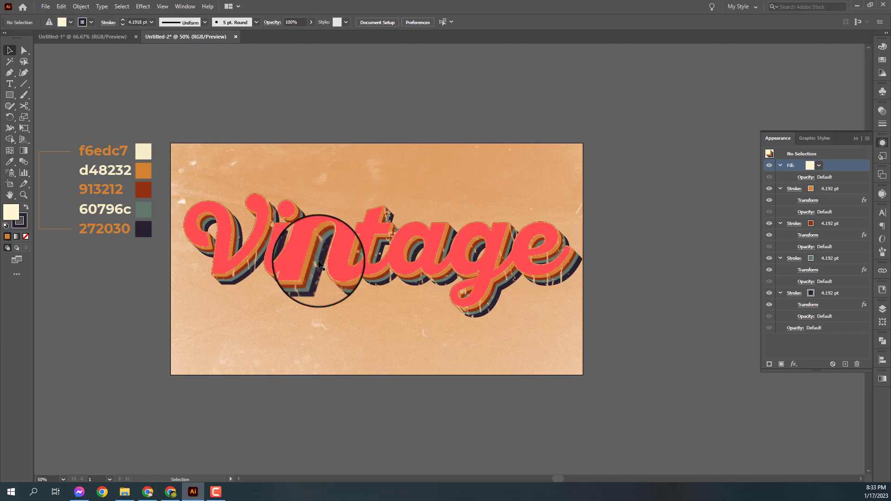
{"action": "double_click", "coordinate": [319, 260]}
{"action": "key", "text": "ctrl+a"}
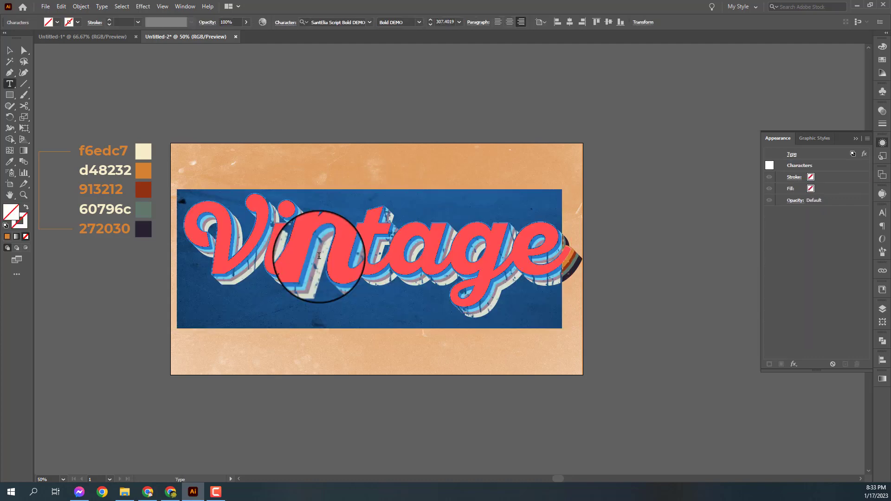
{"action": "key", "text": "BackSpace"}
{"action": "type", "text": "Ca"}
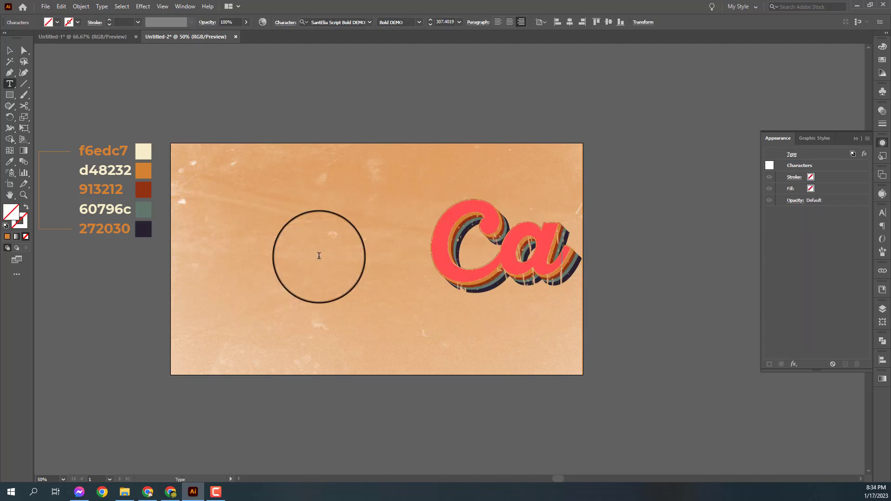
{"action": "type", "text": "lifor"}
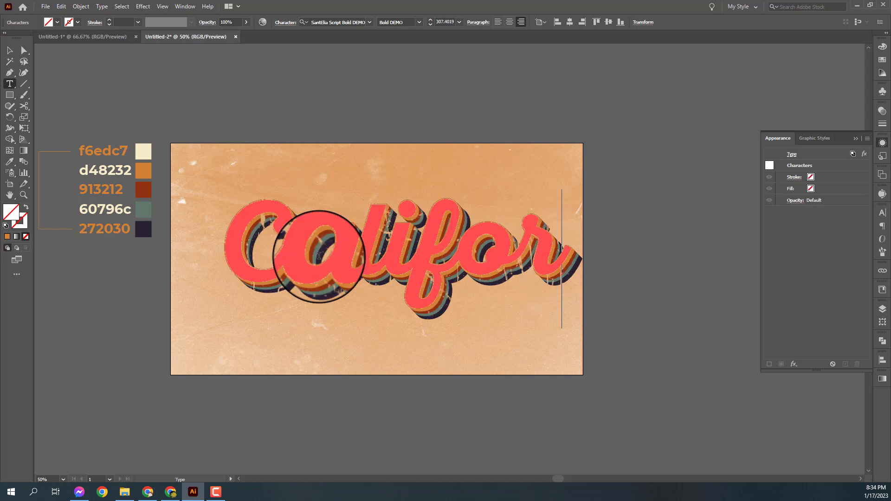
{"action": "type", "text": "nia"}
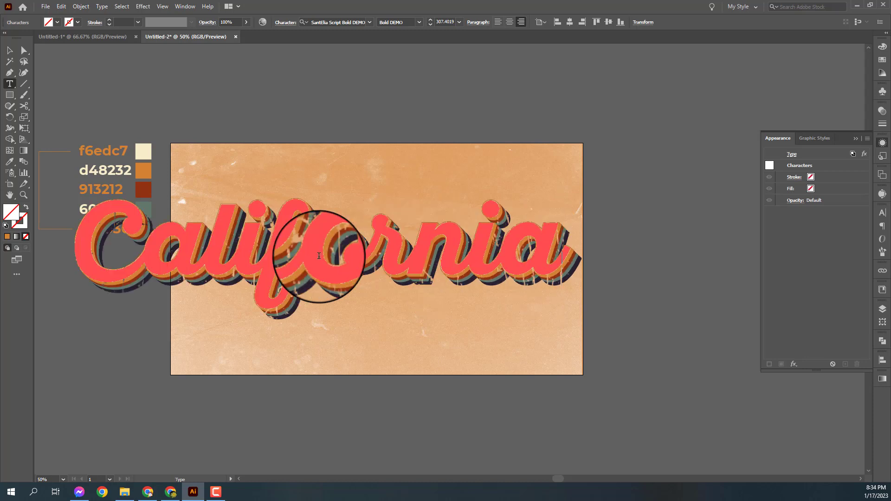
{"action": "left_click", "coordinate": [9, 50]}
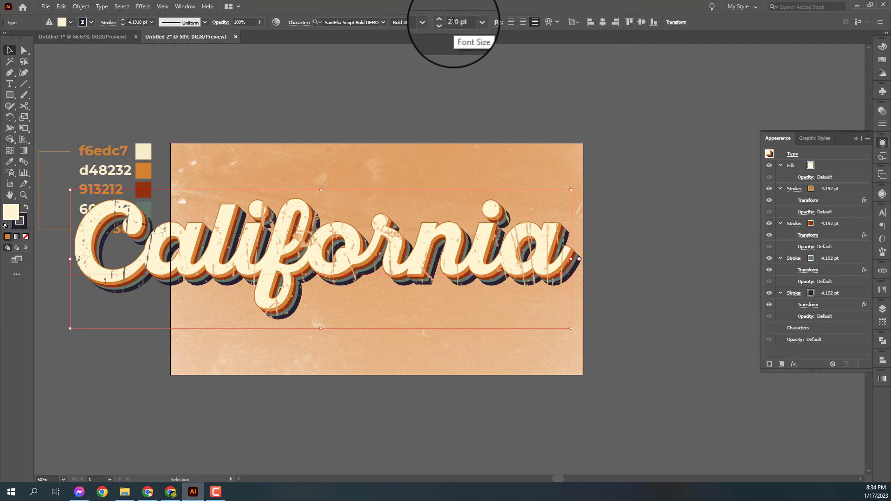
Step: Confirm California at 220 pt and align it to the artboard's horizontal and vertical centres
{"action": "key", "text": "Return"}
{"action": "left_click", "coordinate": [9, 60]}
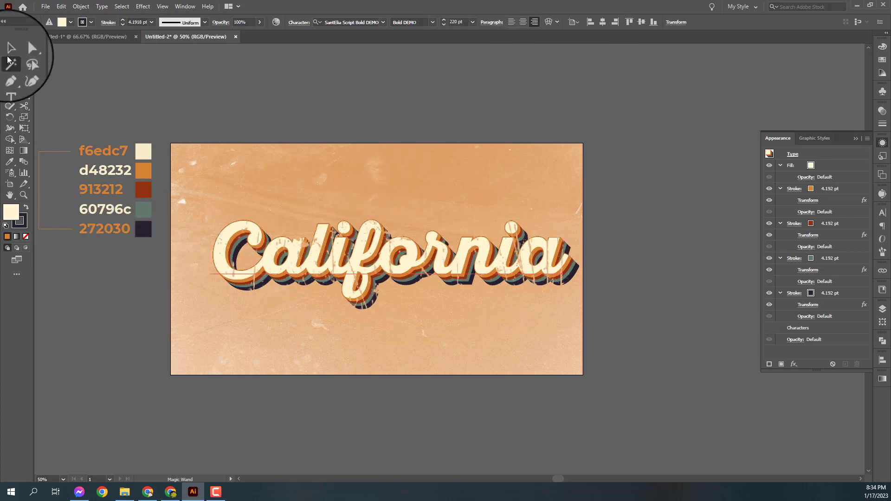
{"action": "left_click", "coordinate": [642, 22]}
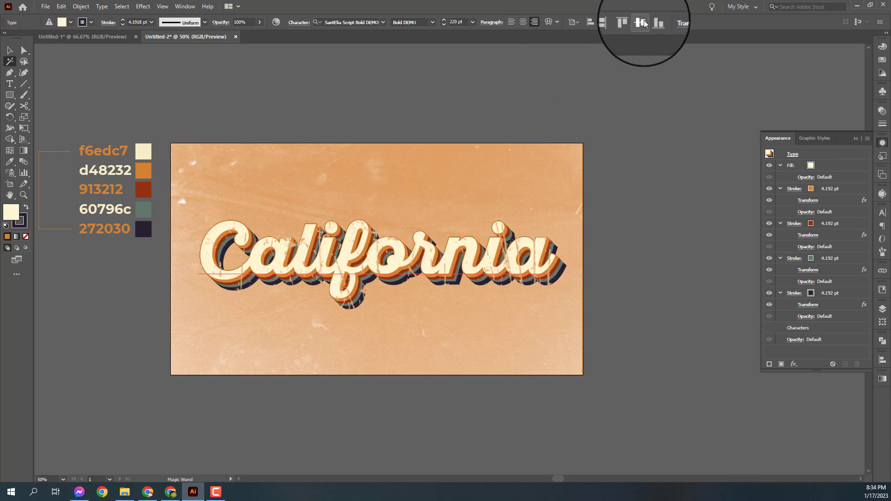
{"action": "left_click", "coordinate": [642, 121]}
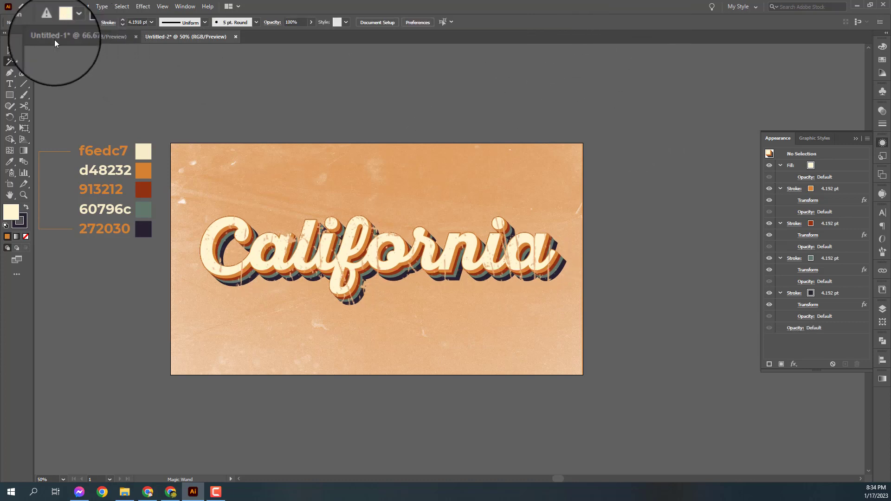
{"action": "left_click", "coordinate": [9, 51]}
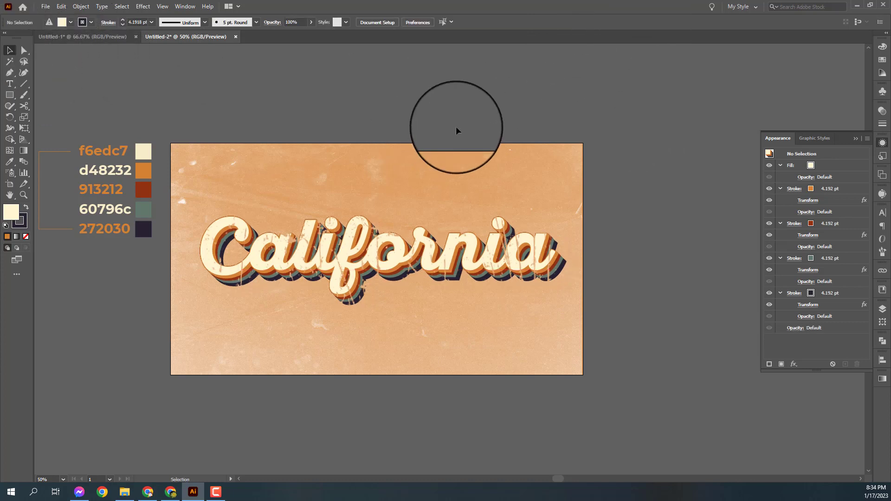